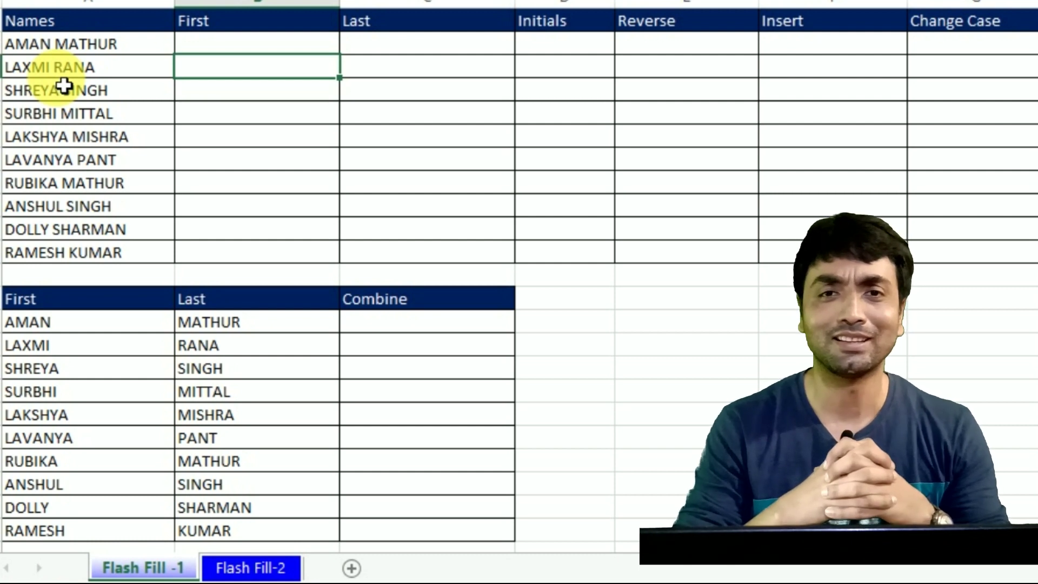
{"action": "left_click", "coordinate": [236, 52]}
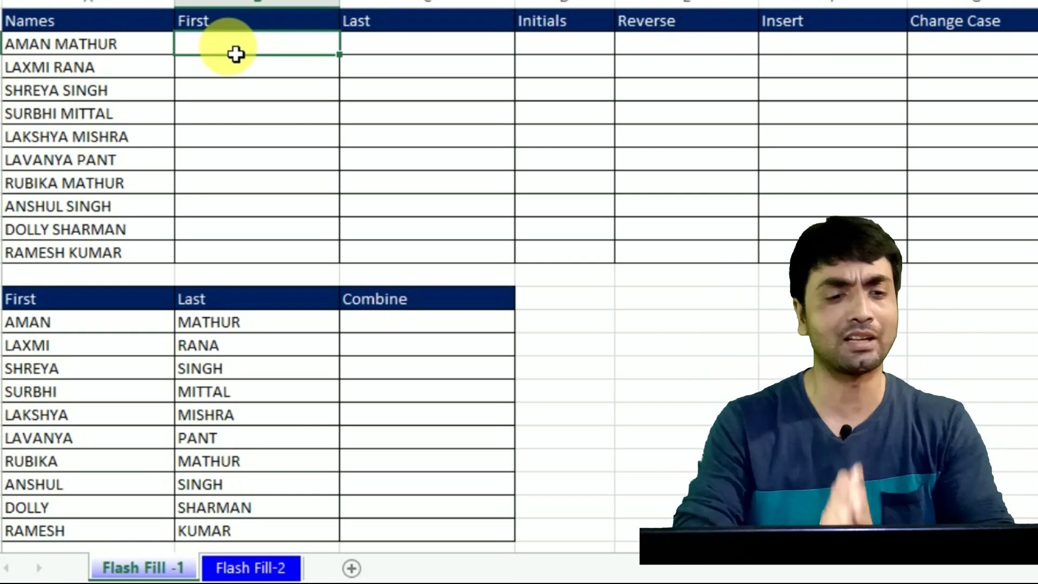
{"action": "key", "text": "Left"}
{"action": "key", "text": "Right"}
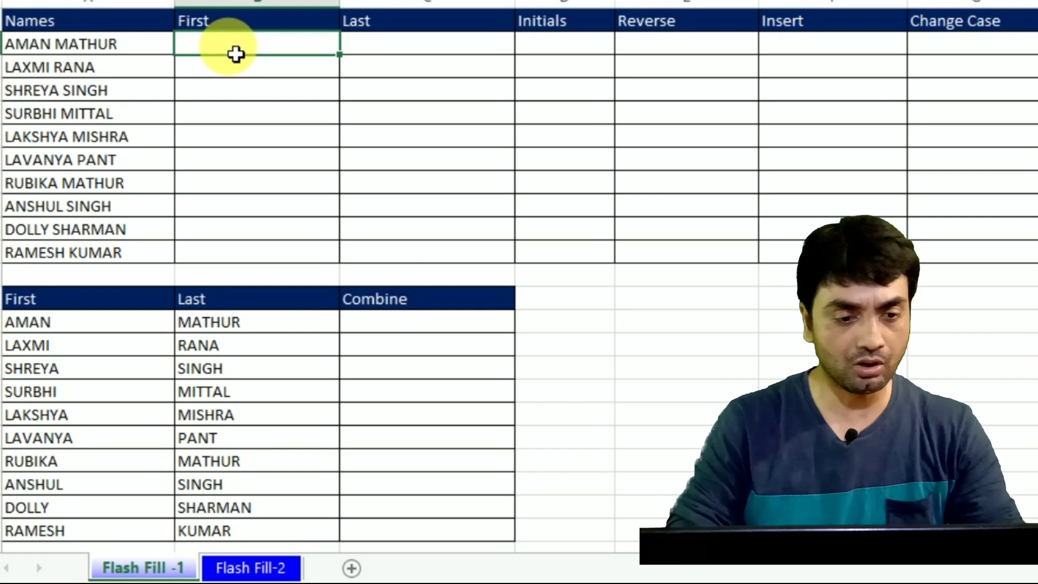
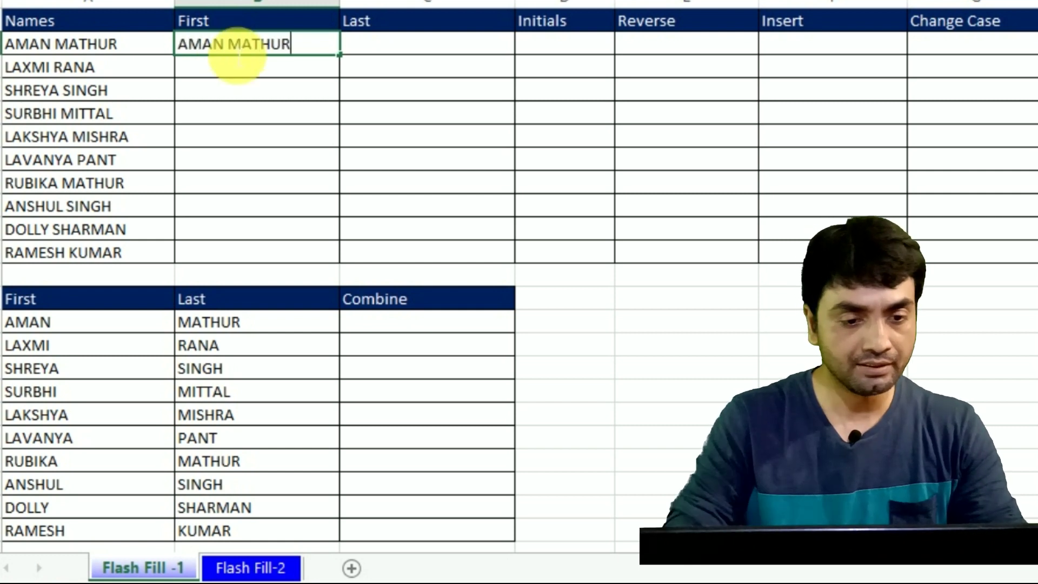
{"action": "key", "text": "Return"}
{"action": "key", "text": "Up"}
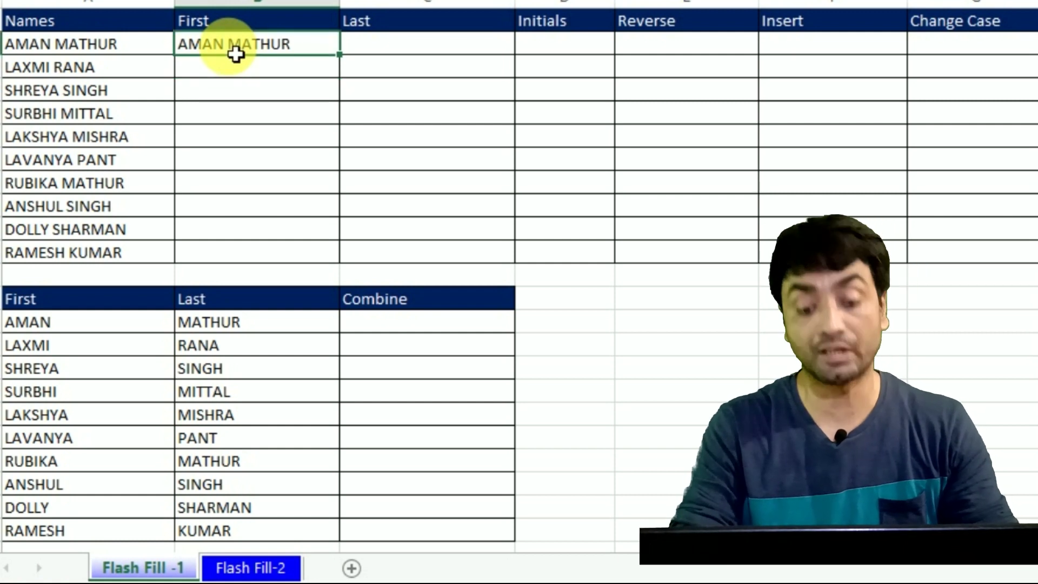
{"action": "type", "text": "MAN"}
{"action": "key", "text": "BackSpace"}
{"action": "key", "text": "BackSpace"}
{"action": "key", "text": "BackSpace"}
{"action": "type", "text": "AMAN"}
{"action": "key", "text": "Return"}
Step: Flash Fill the rest of the First column from the AMAN example
{"action": "key", "text": "Up"}
{"action": "key", "text": "Left"}
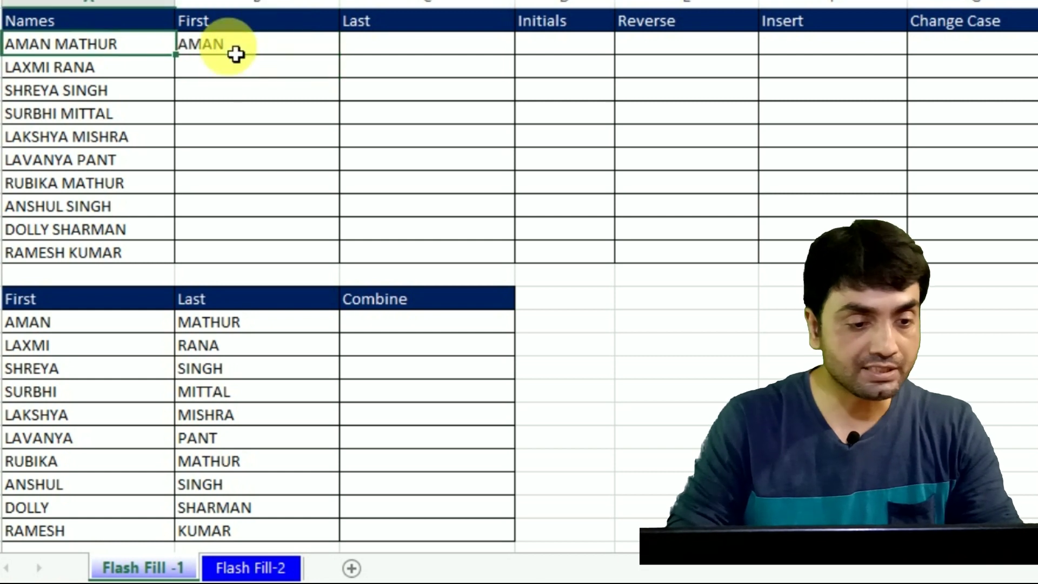
{"action": "key", "text": "Down"}
{"action": "key", "text": "Down"}
{"action": "key", "text": "Up"}
{"action": "key", "text": "Up"}
{"action": "key", "text": "Down"}
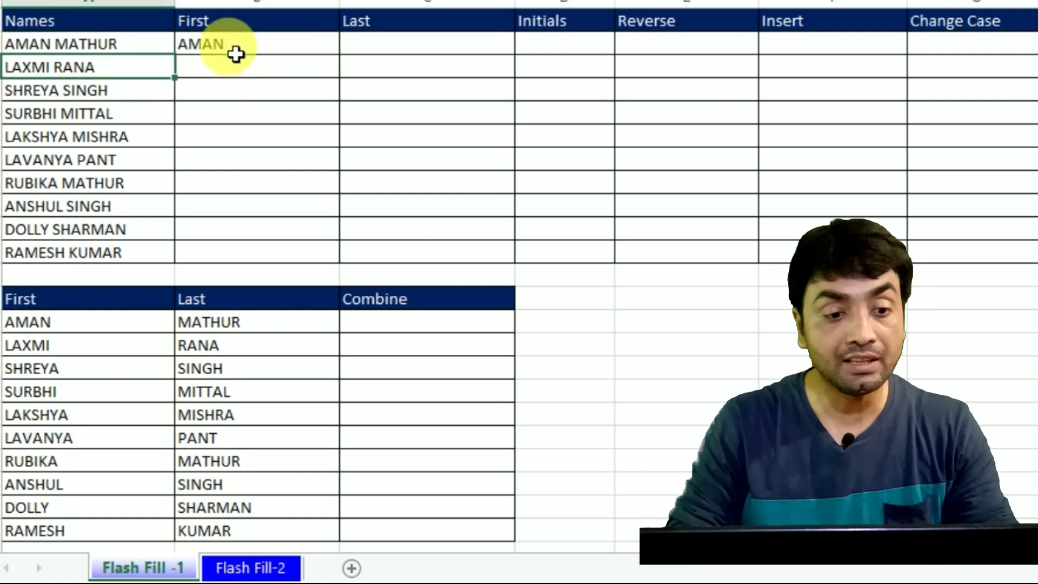
{"action": "key", "text": "Up"}
{"action": "key", "text": "Right"}
{"action": "key", "text": "ctrl+e"}
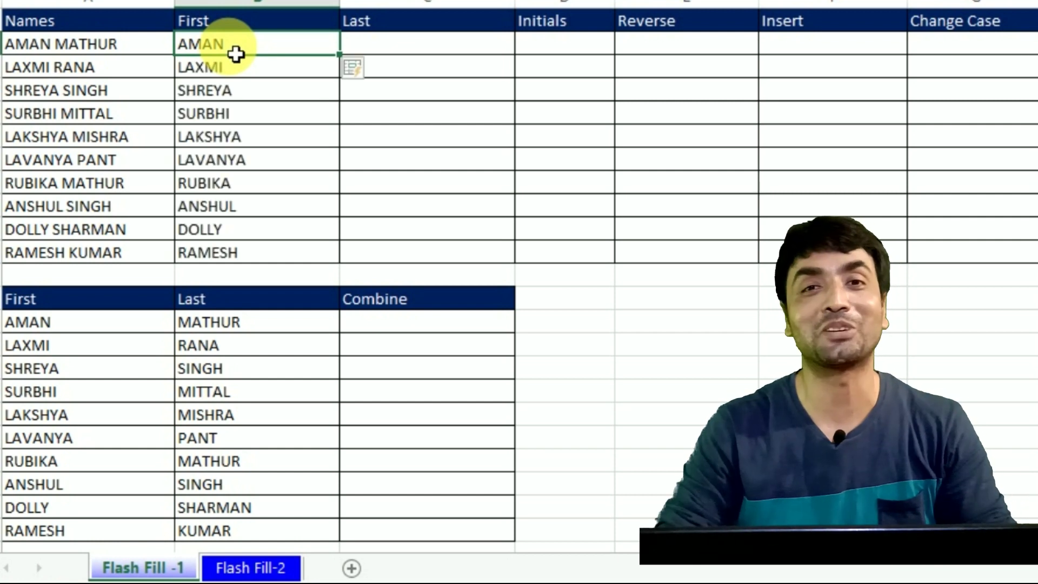
{"action": "key", "text": "Right"}
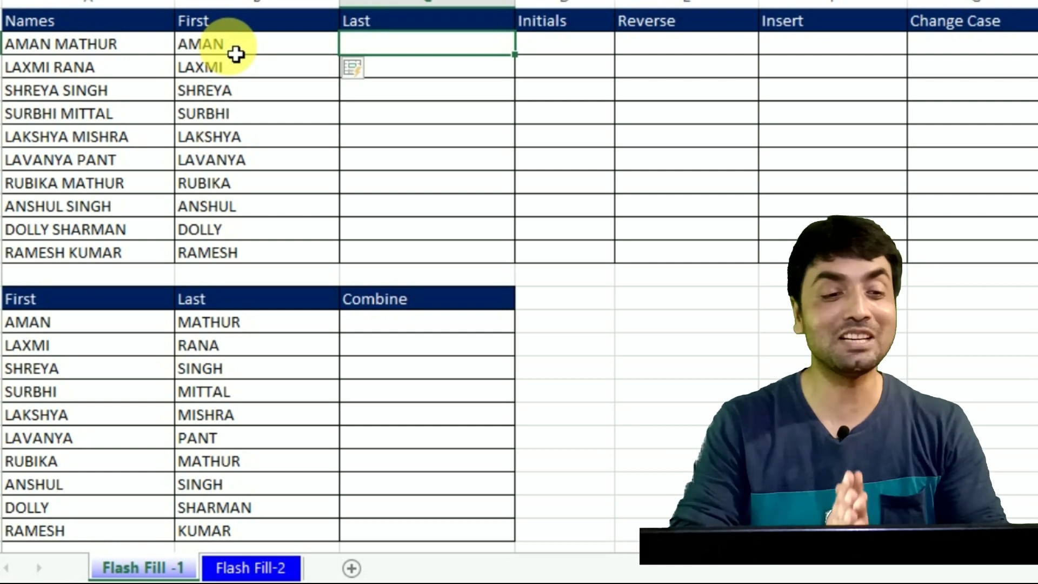
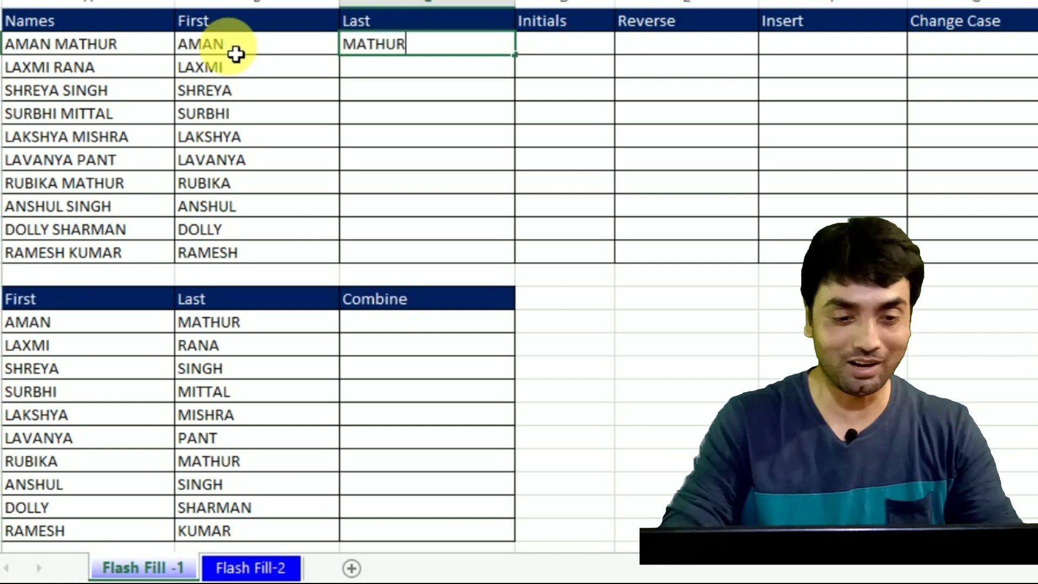
{"action": "key", "text": "Return"}
{"action": "key", "text": "Up"}
{"action": "key", "text": "ctrl+e"}
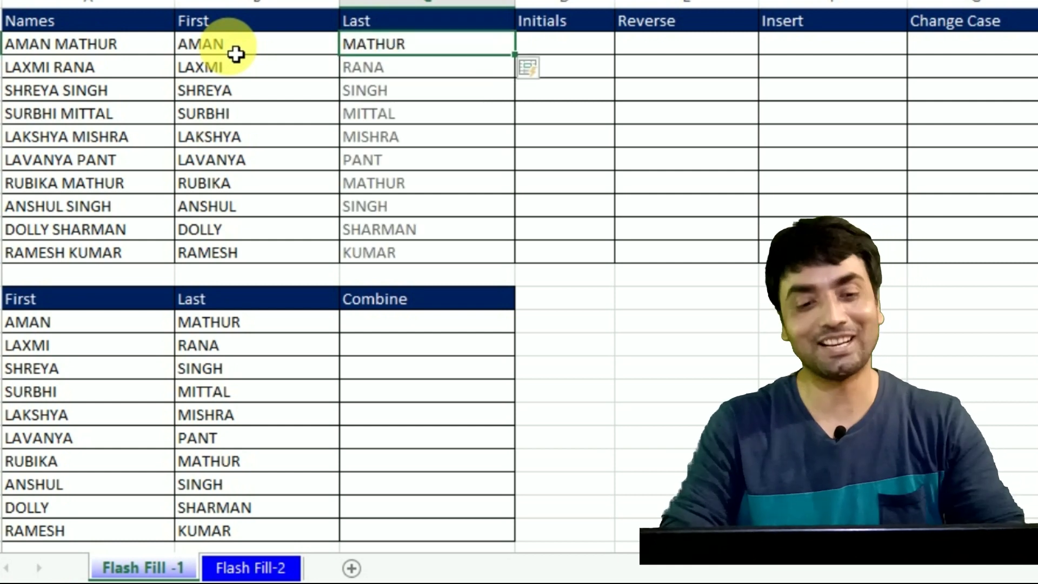
{"action": "key", "text": "Right"}
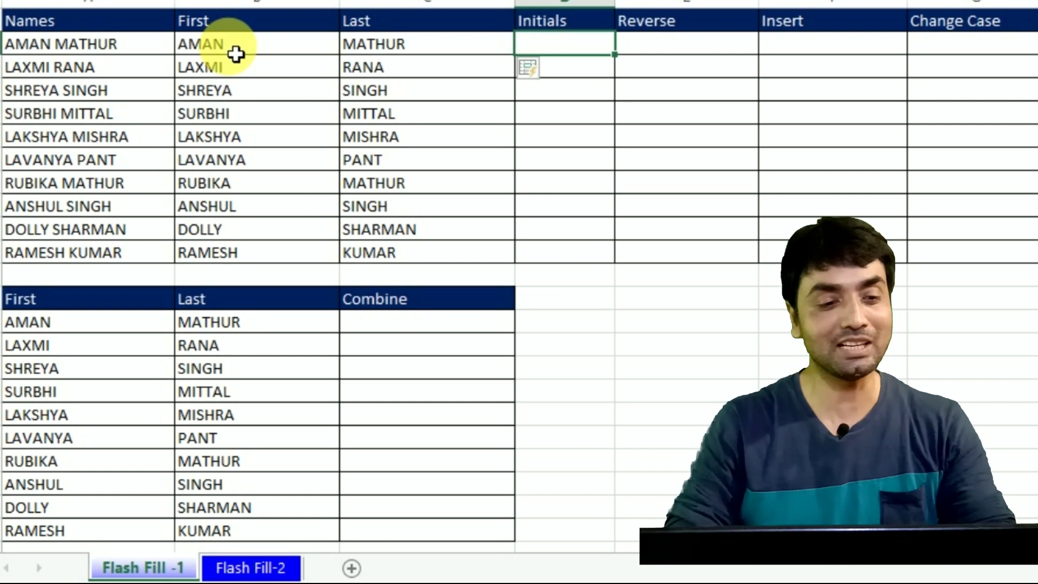
Step: Enter AM as the initials example and Flash Fill the Initials column
{"action": "type", "text": "AM"}
{"action": "key", "text": "Return"}
{"action": "key", "text": "Up"}
{"action": "key", "text": "ctrl+e"}
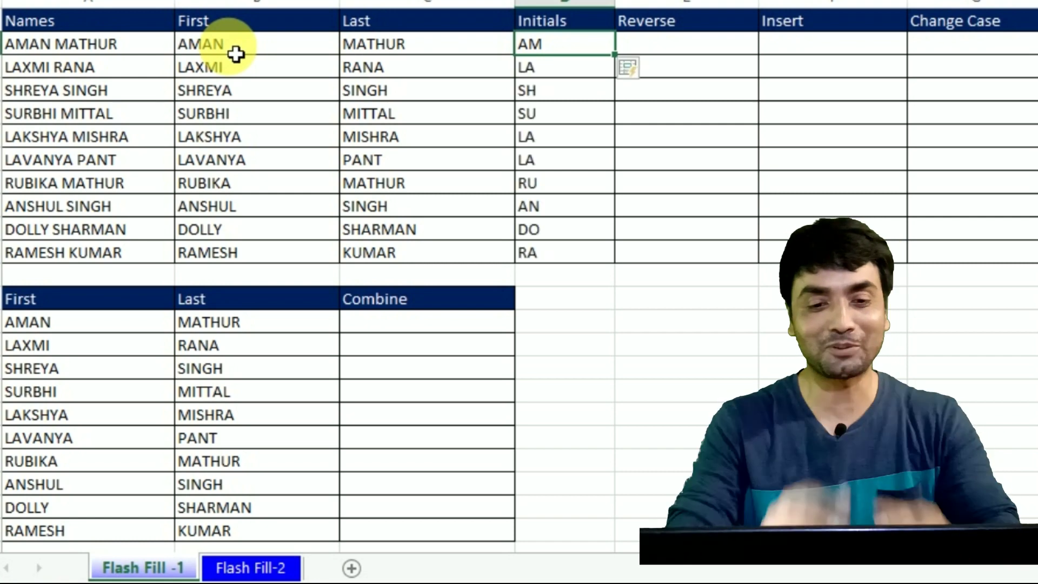
{"action": "key", "text": "Right"}
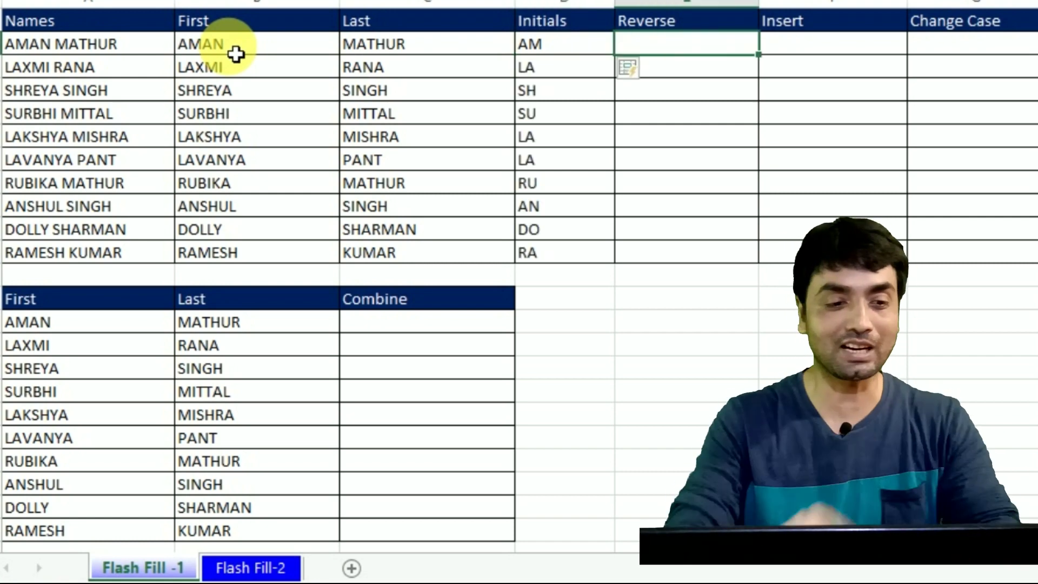
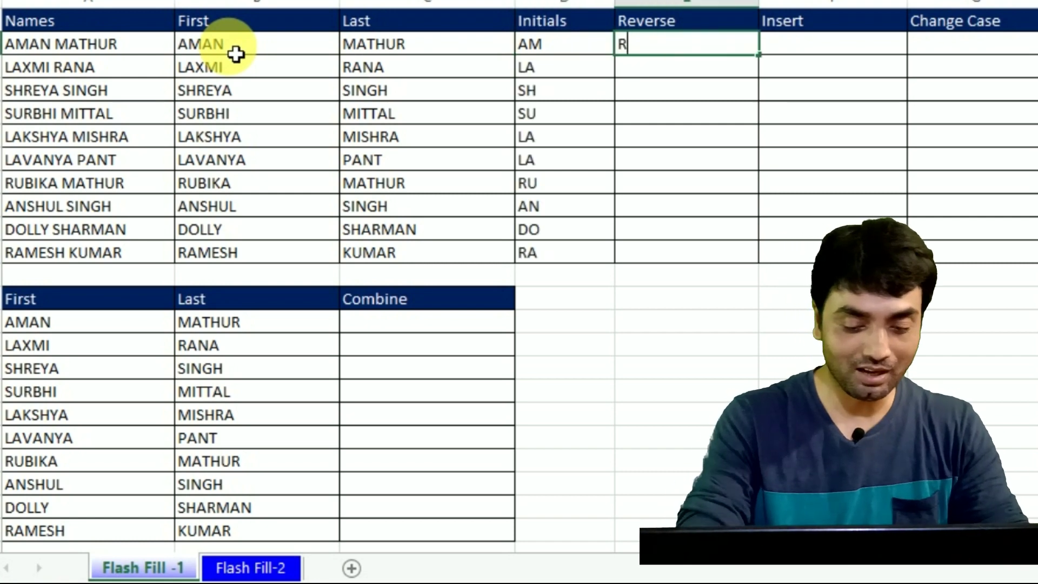
{"action": "key", "text": "Return"}
{"action": "key", "text": "Up"}
{"action": "key", "text": "ctrl+e"}
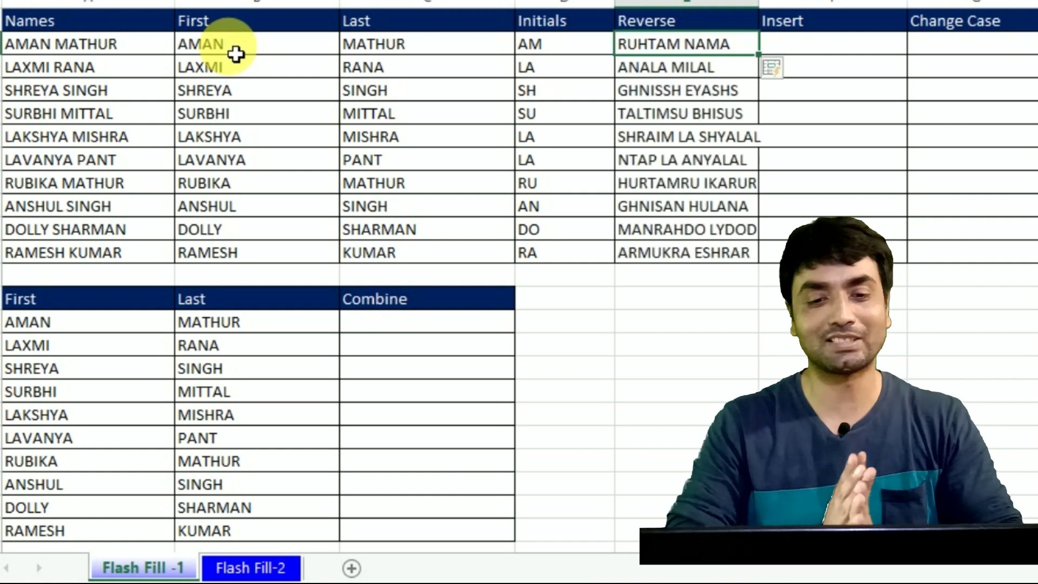
{"action": "key", "text": "Right"}
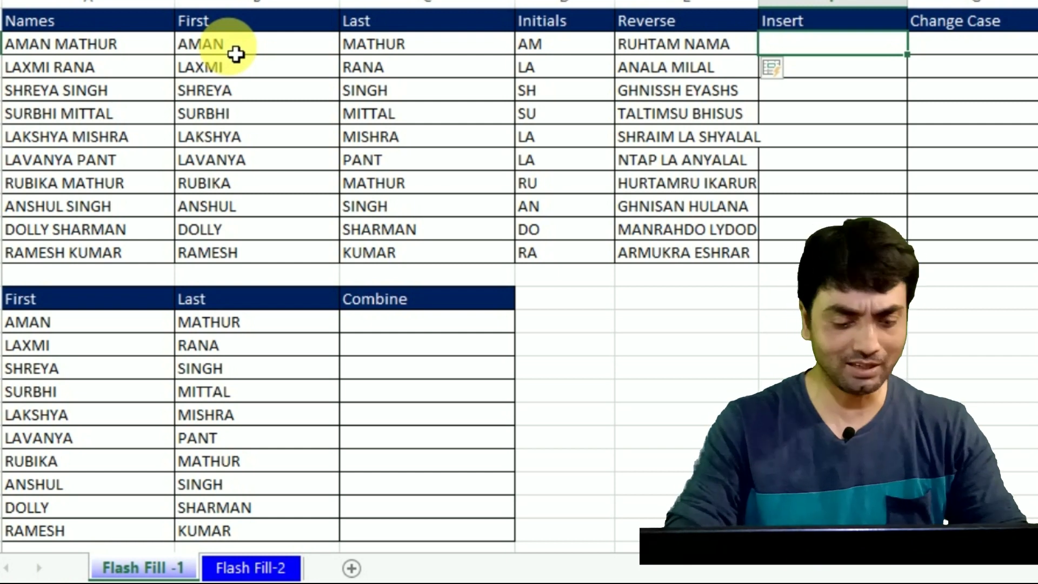
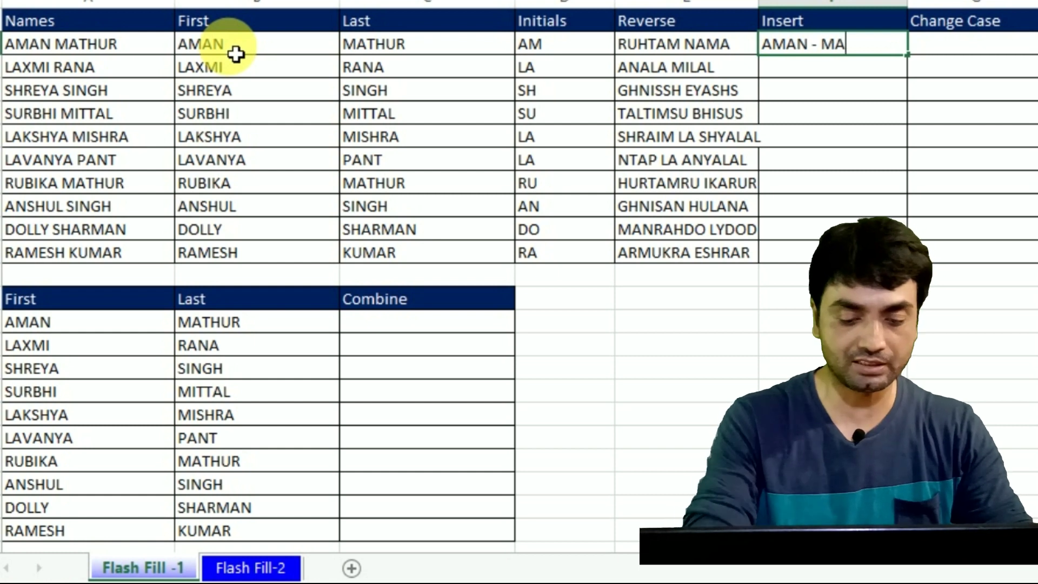
{"action": "key", "text": "Return"}
{"action": "key", "text": "Up"}
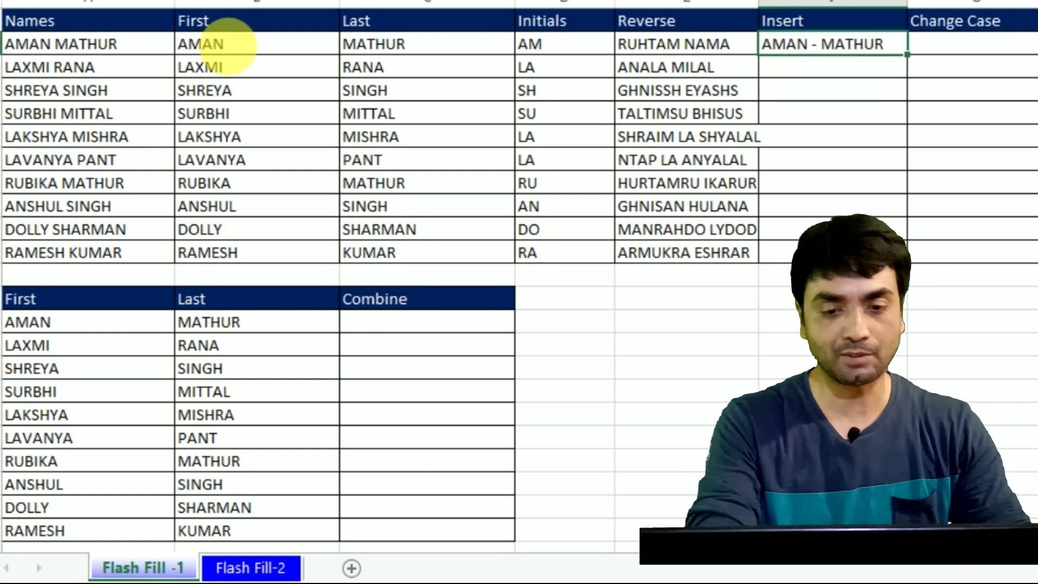
{"action": "key", "text": "ctrl+e"}
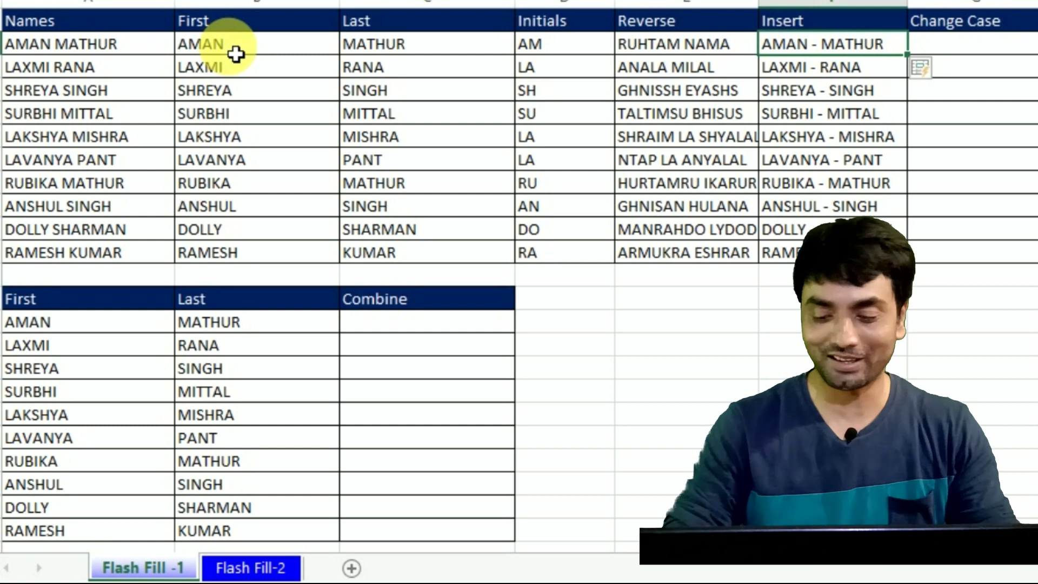
{"action": "key", "text": "Right"}
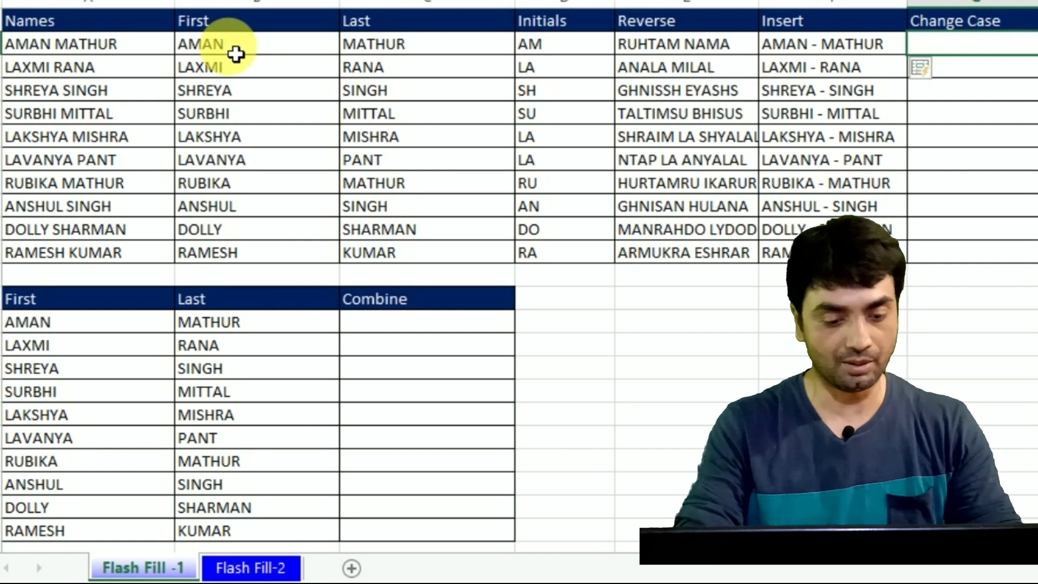
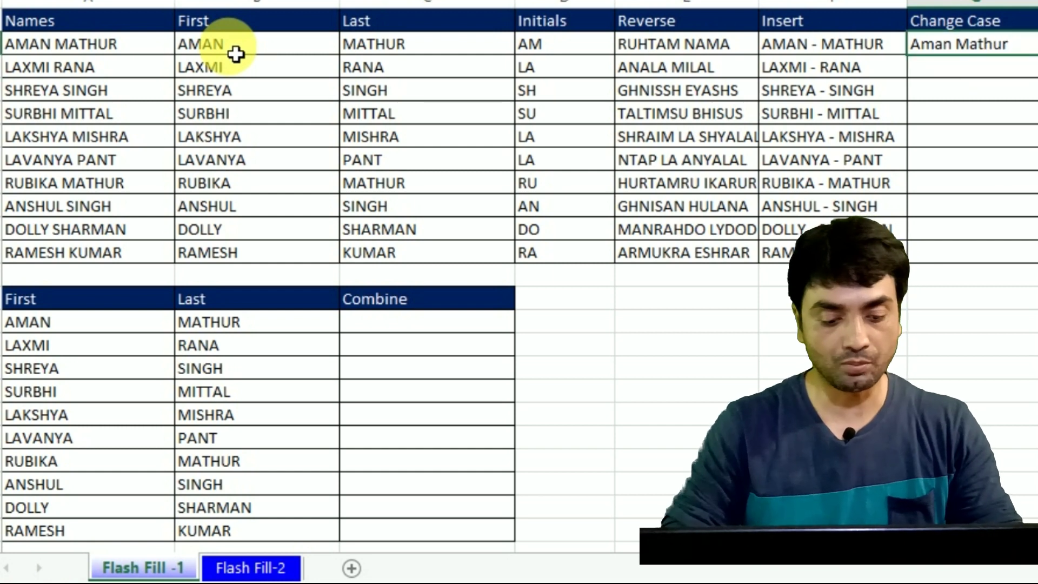
{"action": "key", "text": "ctrl+e"}
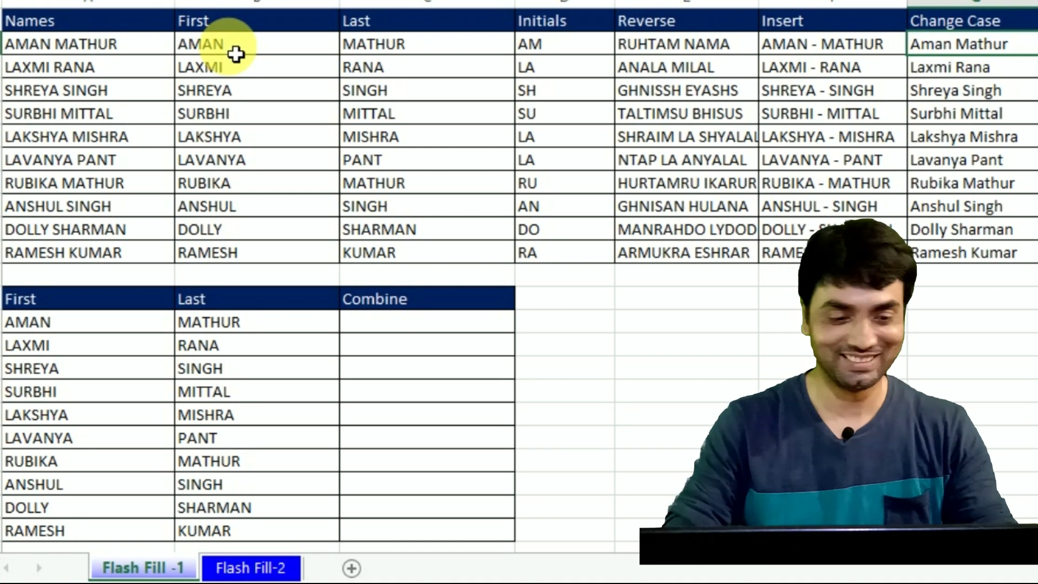
{"action": "left_click", "coordinate": [409, 333]}
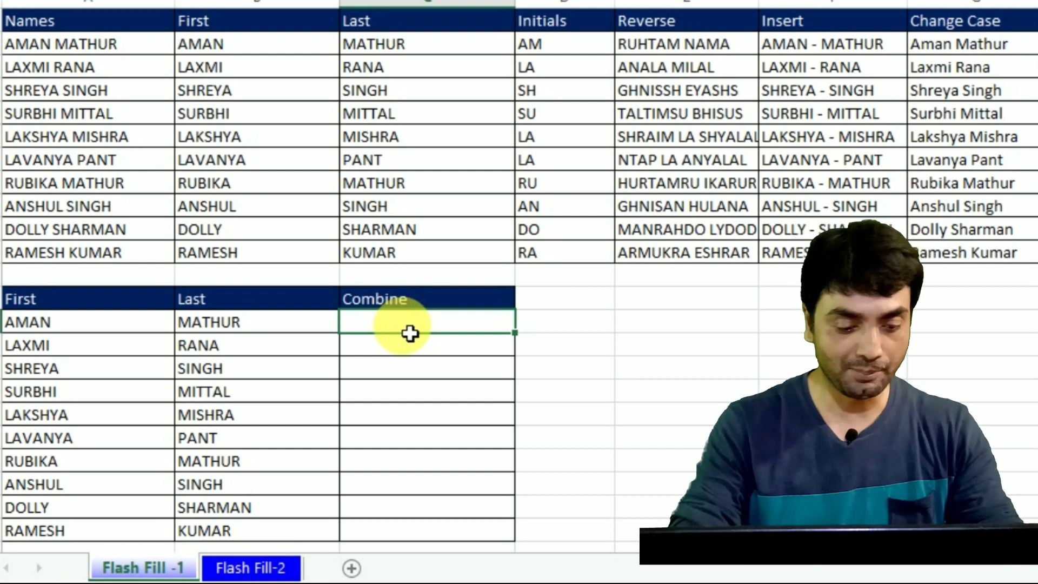
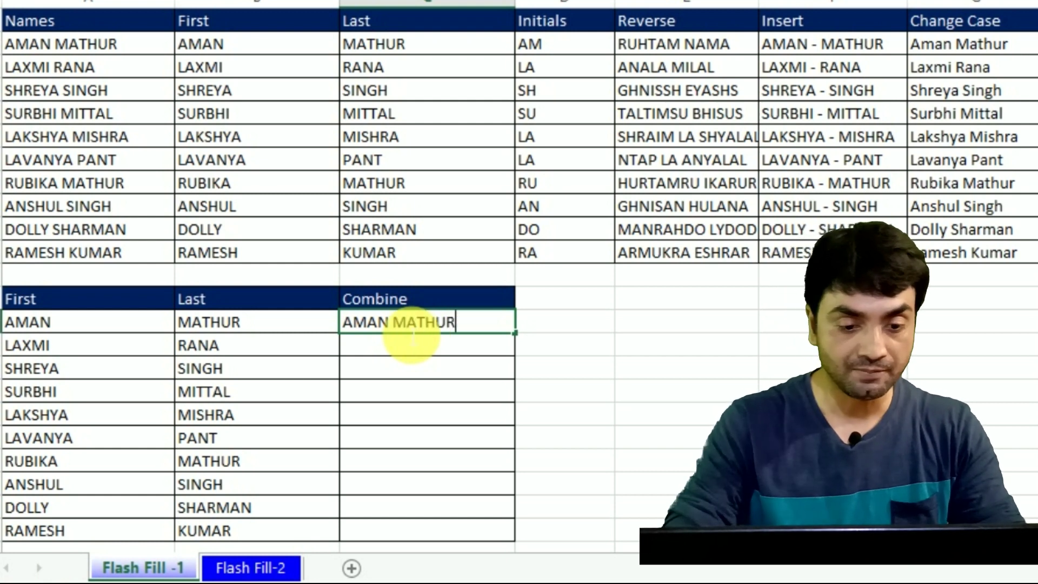
{"action": "key", "text": "Return"}
{"action": "key", "text": "Left"}
{"action": "key", "text": "Left"}
{"action": "key", "text": "Right"}
{"action": "key", "text": "Right"}
{"action": "key", "text": "Up"}
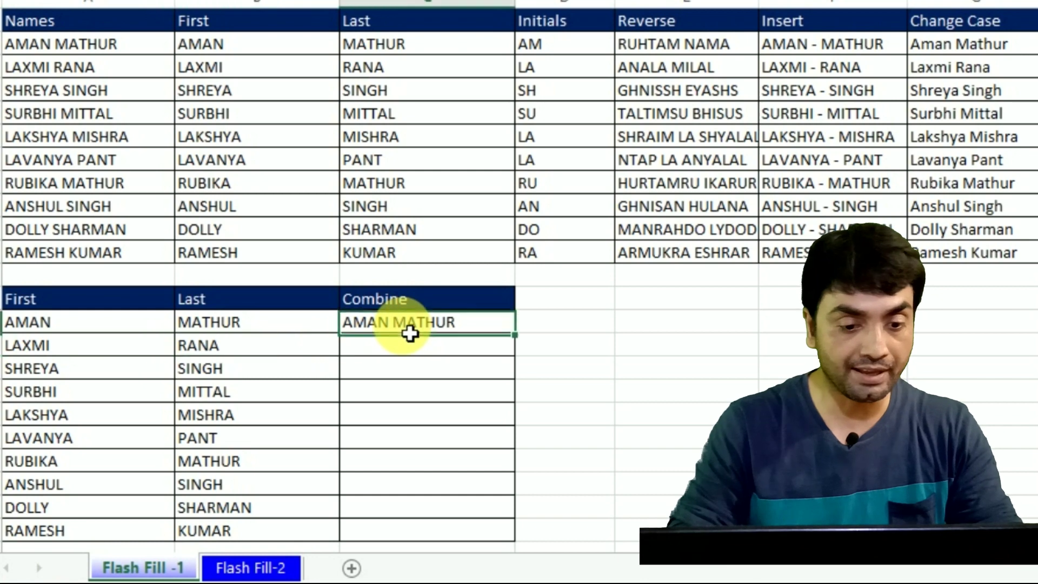
{"action": "key", "text": "ctrl+e"}
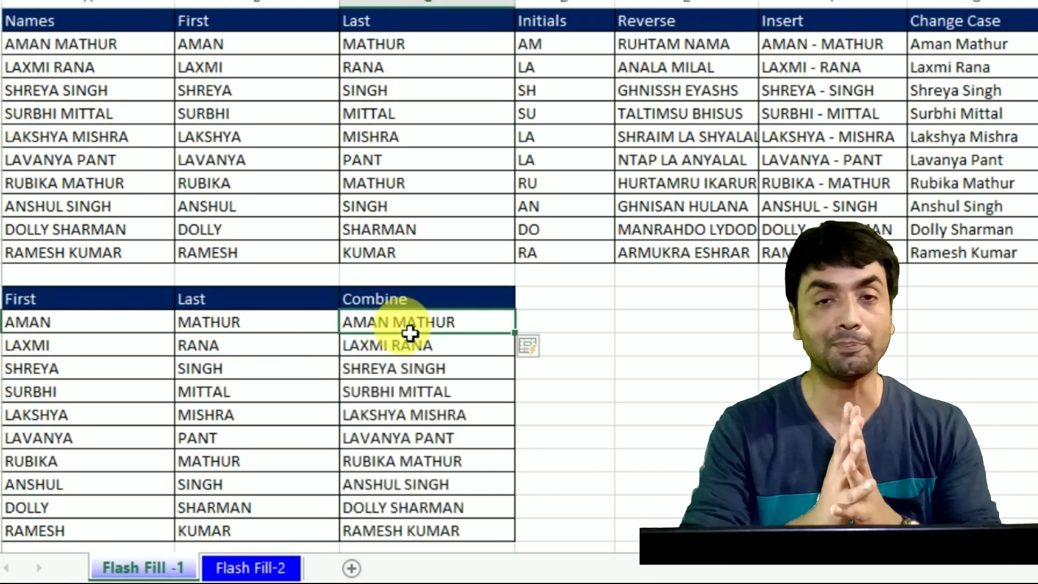
{"action": "key", "text": "Down"}
{"action": "key", "text": "Down"}
{"action": "key", "text": "Down"}
{"action": "key", "text": "Down"}
{"action": "key", "text": "Down"}
{"action": "key", "text": "Down"}
{"action": "key", "text": "Down"}
{"action": "key", "text": "Down"}
{"action": "key", "text": "Down"}
{"action": "key", "text": "Down"}
{"action": "key", "text": "Down"}
{"action": "key", "text": "Down"}
{"action": "key", "text": "Down"}
{"action": "key", "text": "Down"}
{"action": "key", "text": "Down"}
{"action": "key", "text": "Down"}
{"action": "key", "text": "Down"}
{"action": "key", "text": "Down"}
{"action": "key", "text": "Down"}
{"action": "key", "text": "Down"}
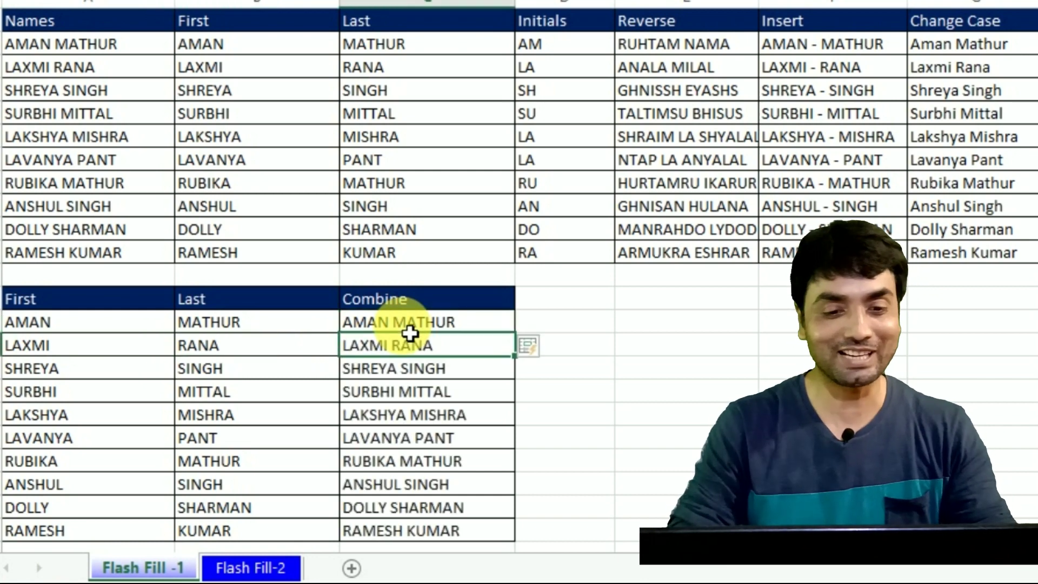
{"action": "key", "text": "Down"}
{"action": "key", "text": "Down"}
{"action": "key", "text": "Down"}
{"action": "key", "text": "Down"}
{"action": "key", "text": "Down"}
{"action": "key", "text": "Down"}
{"action": "key", "text": "Down"}
{"action": "key", "text": "Down"}
{"action": "key", "text": "Down"}
{"action": "key", "text": "Down"}
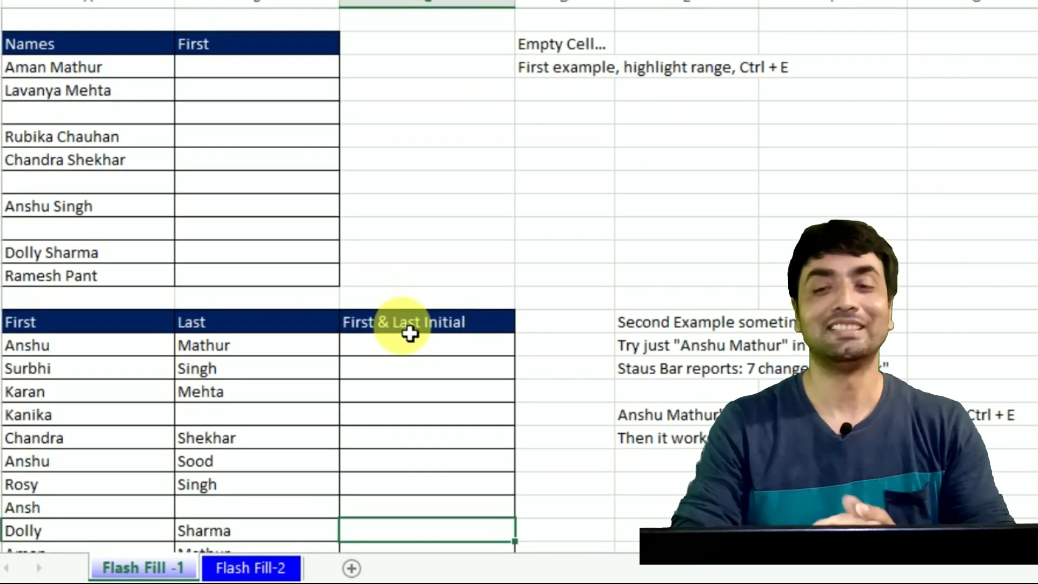
{"action": "key", "text": "Up"}
{"action": "key", "text": "Up"}
{"action": "key", "text": "Up"}
{"action": "key", "text": "Up"}
{"action": "key", "text": "Up"}
{"action": "key", "text": "Up"}
{"action": "key", "text": "Up"}
{"action": "key", "text": "Up"}
{"action": "key", "text": "Up"}
{"action": "key", "text": "Up"}
{"action": "key", "text": "Up"}
{"action": "key", "text": "Up"}
{"action": "key", "text": "Up"}
{"action": "key", "text": "Up"}
{"action": "key", "text": "Up"}
{"action": "key", "text": "Up"}
{"action": "key", "text": "Up"}
{"action": "key", "text": "Up"}
{"action": "key", "text": "Up"}
{"action": "key", "text": "Up"}
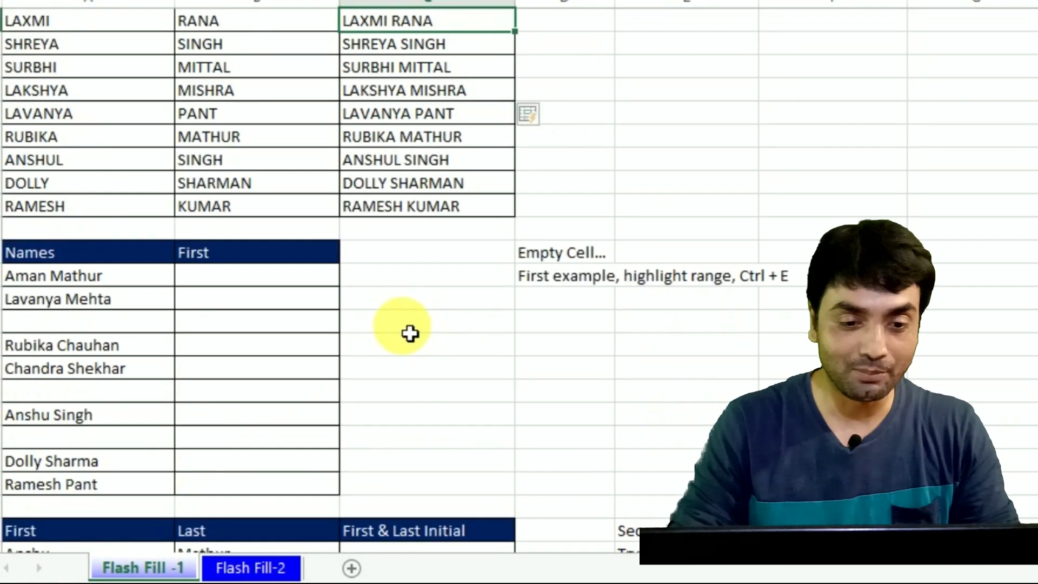
{"action": "key", "text": "Down"}
{"action": "key", "text": "Down"}
{"action": "key", "text": "Down"}
{"action": "key", "text": "Down"}
{"action": "key", "text": "Down"}
{"action": "key", "text": "Down"}
{"action": "key", "text": "Down"}
{"action": "key", "text": "Down"}
{"action": "key", "text": "Down"}
{"action": "key", "text": "Down"}
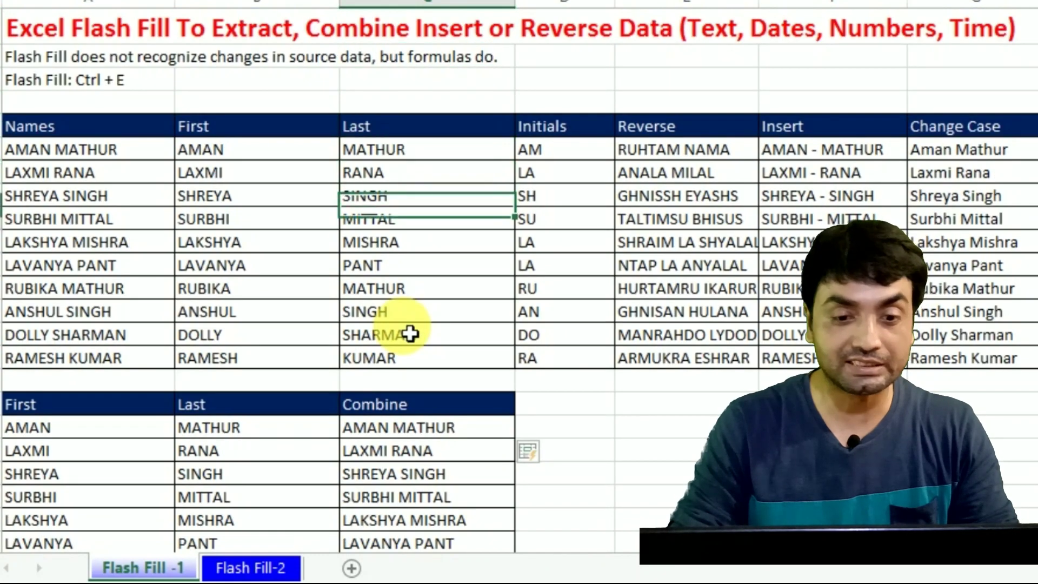
{"action": "key", "text": "Down"}
{"action": "key", "text": "Down"}
{"action": "key", "text": "Down"}
{"action": "key", "text": "Down"}
{"action": "key", "text": "Down"}
{"action": "key", "text": "Down"}
{"action": "key", "text": "Down"}
{"action": "key", "text": "Down"}
{"action": "key", "text": "Down"}
{"action": "key", "text": "Down"}
{"action": "key", "text": "Down"}
{"action": "key", "text": "Down"}
{"action": "key", "text": "Down"}
{"action": "key", "text": "Down"}
{"action": "key", "text": "Down"}
{"action": "key", "text": "Down"}
{"action": "key", "text": "Down"}
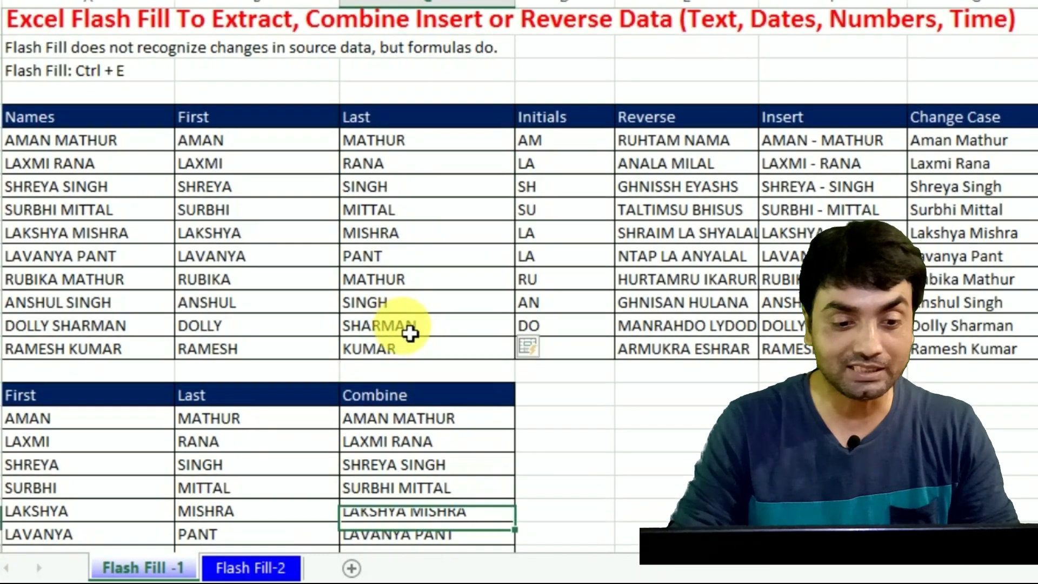
{"action": "key", "text": "Up"}
{"action": "key", "text": "Up"}
{"action": "key", "text": "Up"}
{"action": "key", "text": "Up"}
{"action": "key", "text": "Up"}
{"action": "key", "text": "Up"}
{"action": "key", "text": "Up"}
{"action": "key", "text": "Up"}
{"action": "key", "text": "Up"}
{"action": "key", "text": "Up"}
{"action": "key", "text": "Up"}
{"action": "key", "text": "Up"}
{"action": "key", "text": "Up"}
{"action": "key", "text": "Up"}
{"action": "key", "text": "Up"}
{"action": "key", "text": "Up"}
{"action": "key", "text": "Up"}
{"action": "key", "text": "Up"}
{"action": "key", "text": "Up"}
{"action": "key", "text": "Up"}
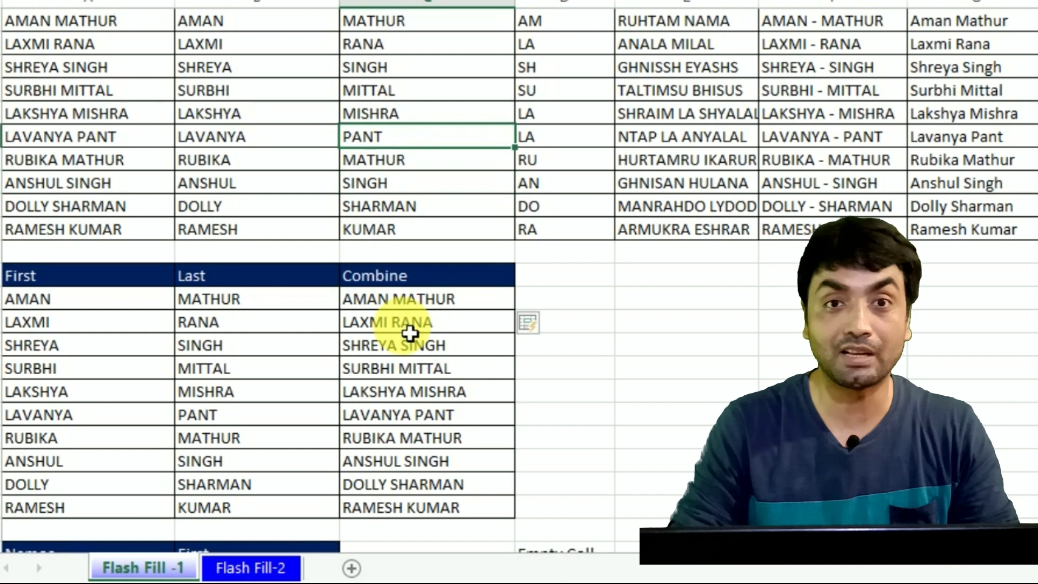
{"action": "key", "text": "Up"}
{"action": "key", "text": "Up"}
{"action": "key", "text": "Up"}
{"action": "key", "text": "Up"}
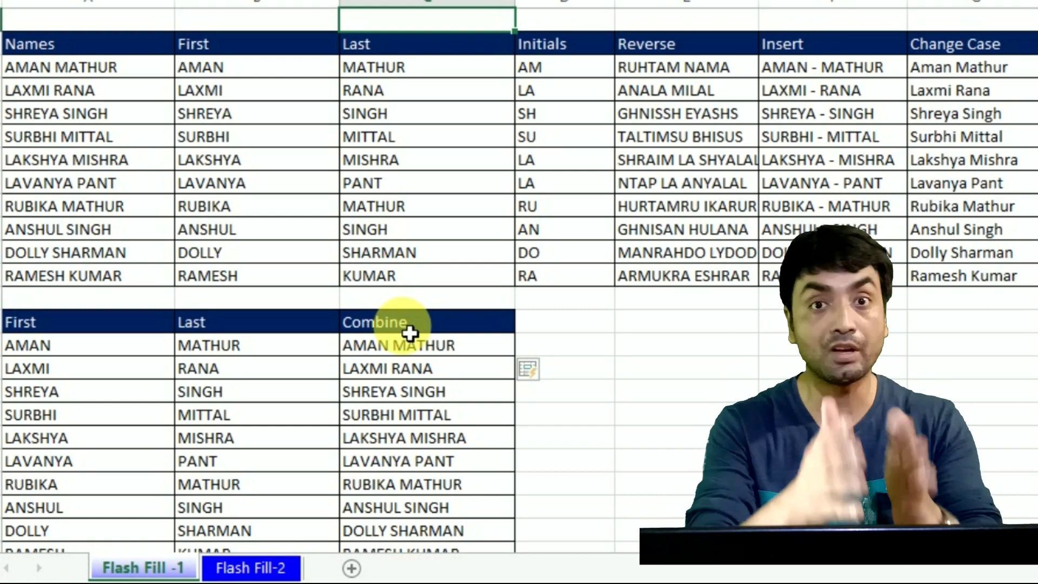
{"action": "key", "text": "Down"}
{"action": "key", "text": "Down"}
{"action": "key", "text": "Down"}
{"action": "key", "text": "Down"}
{"action": "key", "text": "Down"}
{"action": "key", "text": "Down"}
{"action": "key", "text": "Down"}
{"action": "key", "text": "Down"}
{"action": "key", "text": "Down"}
{"action": "key", "text": "Down"}
{"action": "key", "text": "Down"}
{"action": "key", "text": "Down"}
{"action": "key", "text": "Down"}
{"action": "key", "text": "Down"}
{"action": "key", "text": "Down"}
{"action": "key", "text": "Down"}
{"action": "key", "text": "Down"}
{"action": "key", "text": "Down"}
{"action": "key", "text": "Down"}
{"action": "key", "text": "Down"}
{"action": "key", "text": "Down"}
{"action": "key", "text": "Down"}
{"action": "key", "text": "Down"}
{"action": "key", "text": "Down"}
{"action": "key", "text": "Down"}
{"action": "key", "text": "Down"}
{"action": "key", "text": "Down"}
{"action": "key", "text": "Down"}
{"action": "key", "text": "Down"}
{"action": "key", "text": "Down"}
{"action": "key", "text": "Down"}
{"action": "key", "text": "Down"}
{"action": "key", "text": "Down"}
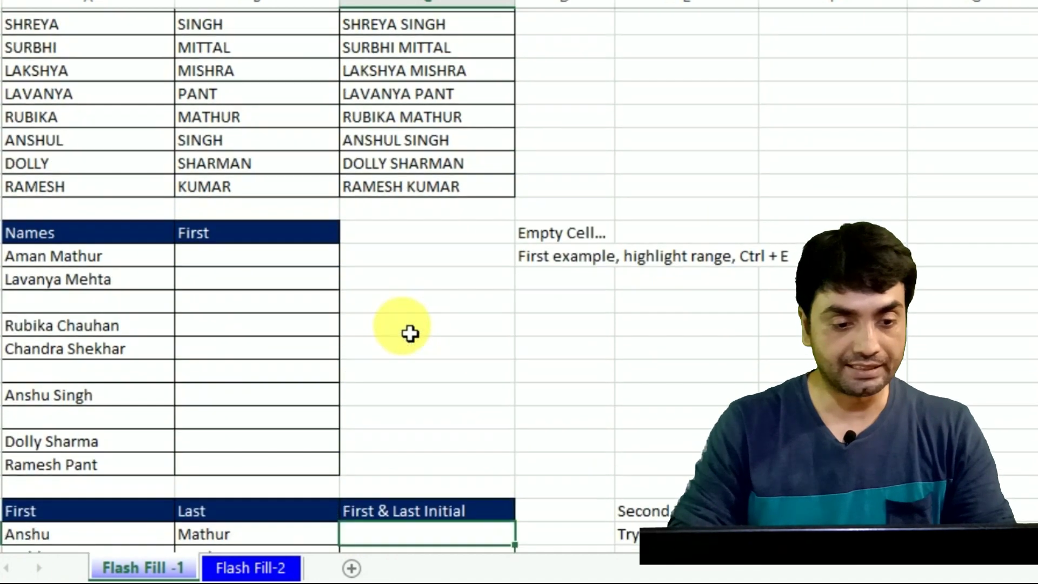
{"action": "key", "text": "Left"}
{"action": "key", "text": "Left"}
{"action": "key", "text": "Up"}
{"action": "key", "text": "Up"}
{"action": "key", "text": "Up"}
{"action": "key", "text": "Up"}
{"action": "key", "text": "Up"}
{"action": "key", "text": "Up"}
{"action": "key", "text": "Up"}
{"action": "key", "text": "Up"}
{"action": "key", "text": "Up"}
{"action": "key", "text": "Up"}
{"action": "key", "text": "Up"}
{"action": "key", "text": "Up"}
{"action": "key", "text": "Up"}
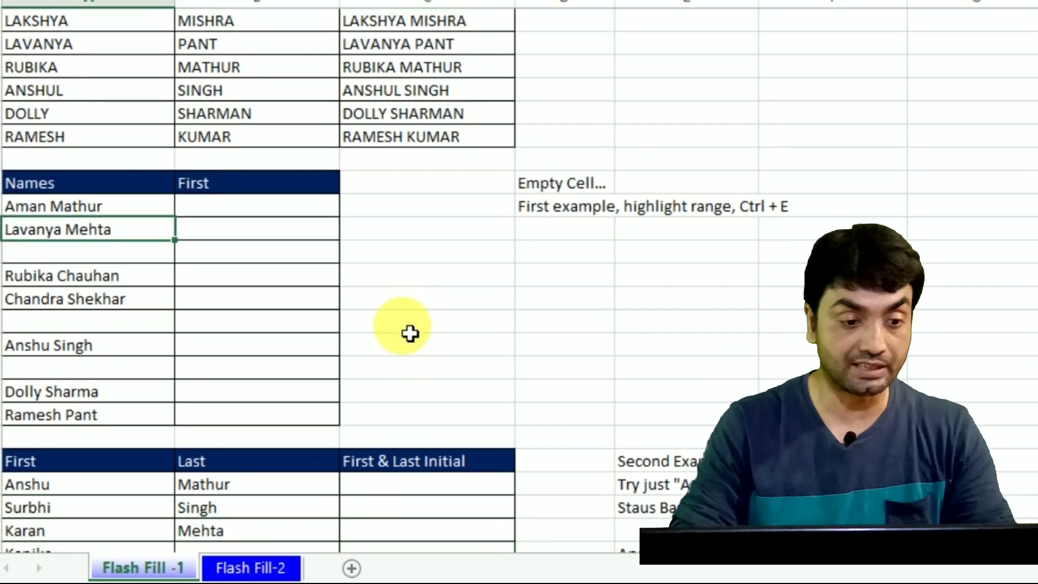
{"action": "key", "text": "Down"}
{"action": "key", "text": "Down"}
{"action": "key", "text": "Right"}
{"action": "key", "text": "Right"}
{"action": "key", "text": "Left"}
{"action": "key", "text": "Left"}
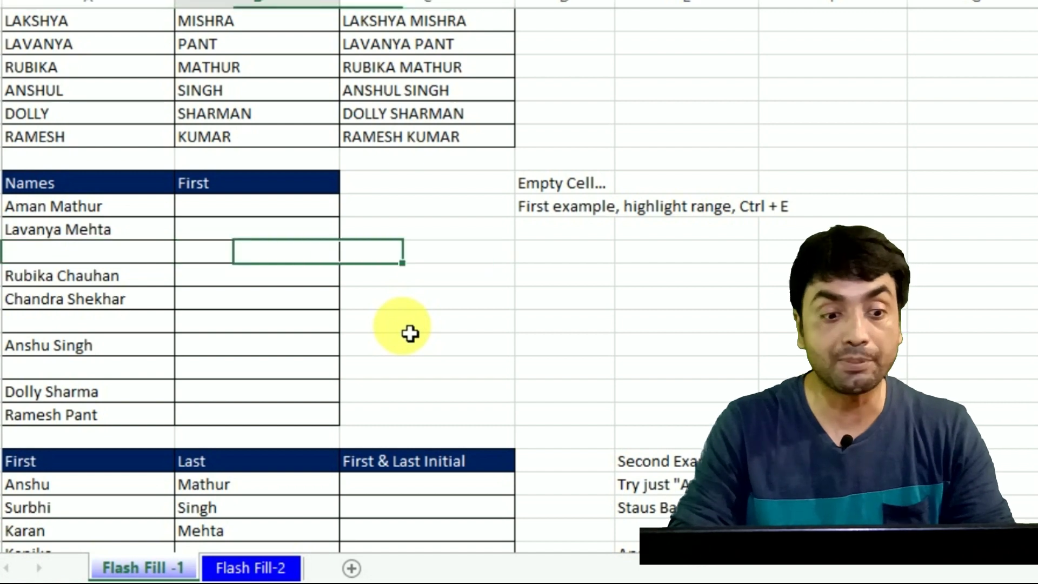
{"action": "key", "text": "Right"}
{"action": "key", "text": "Up"}
{"action": "key", "text": "Up"}
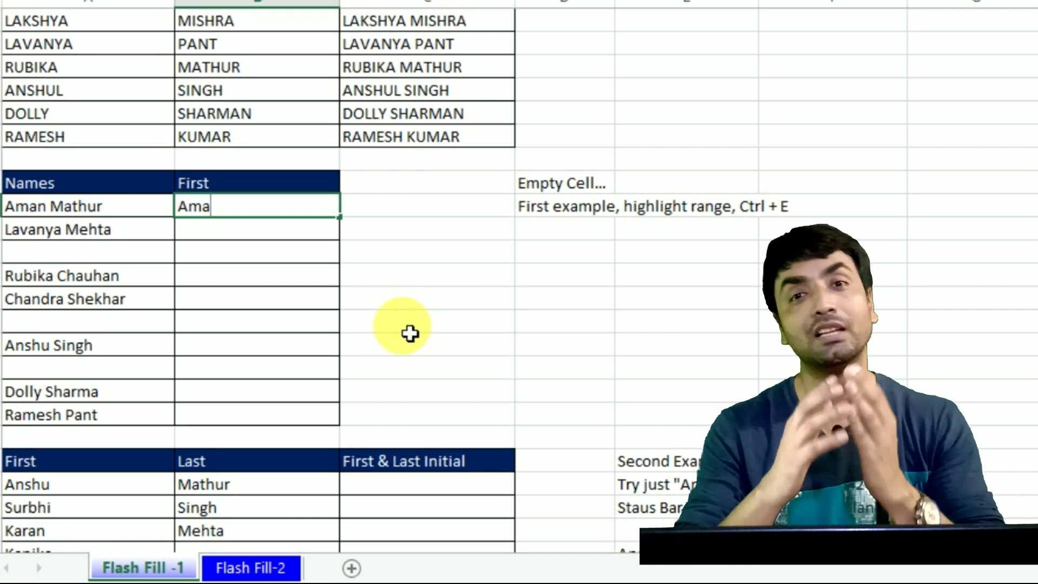
{"action": "key", "text": "Return"}
{"action": "key", "text": "Up"}
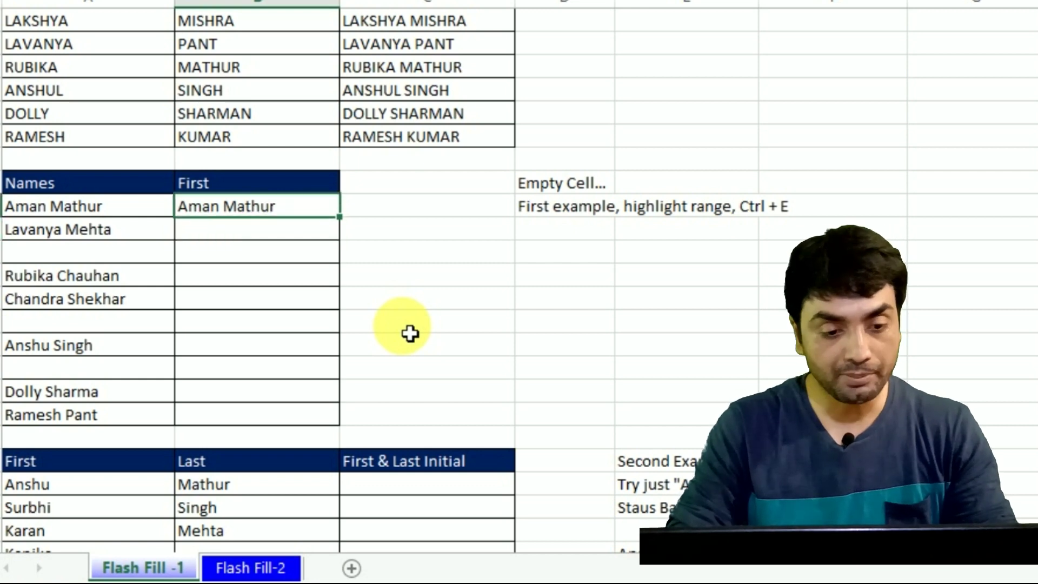
{"action": "key", "text": "ctrl+e"}
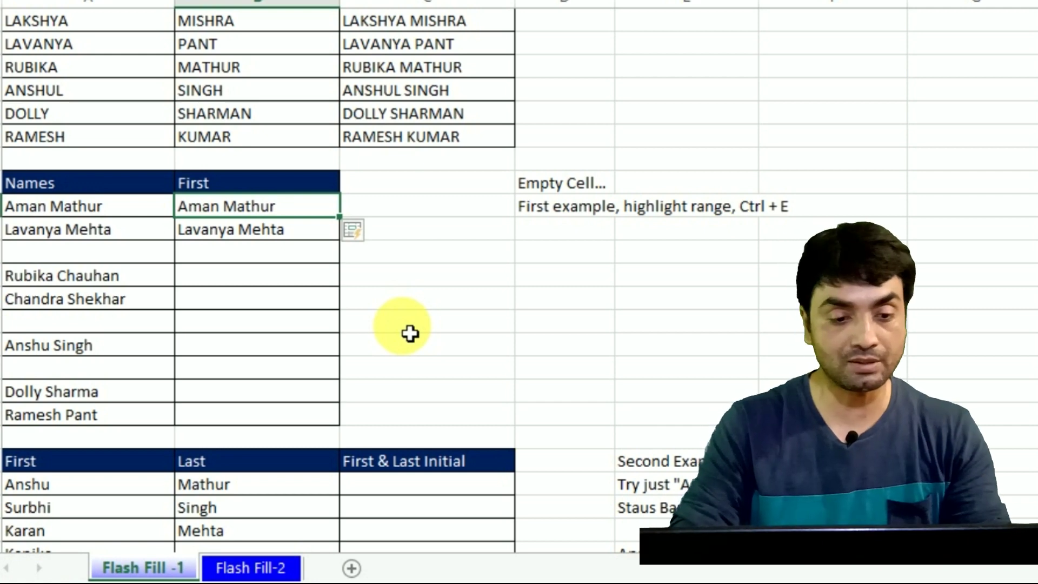
{"action": "key", "text": "Down"}
{"action": "key", "text": "ctrl+z"}
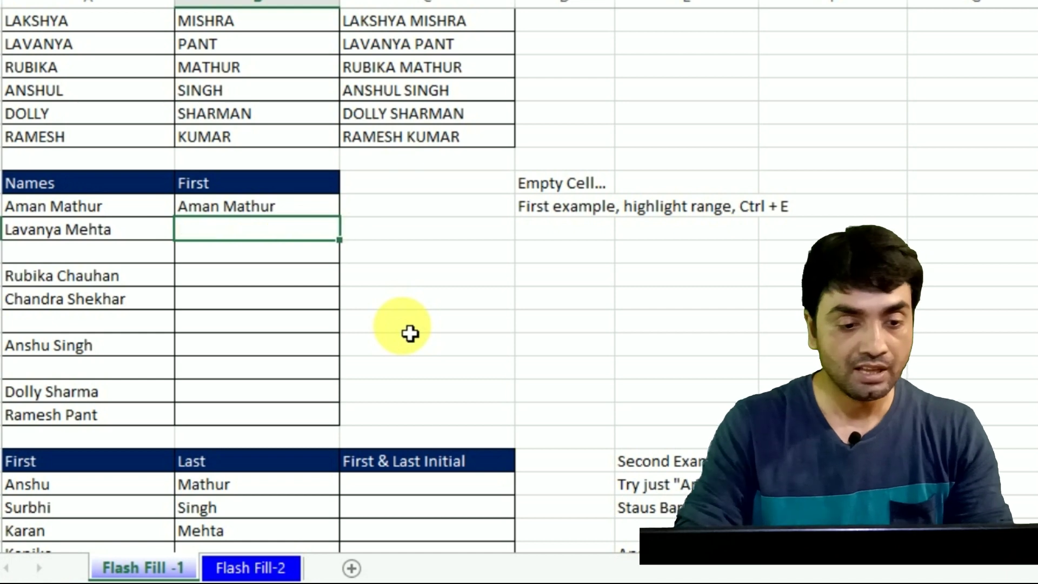
{"action": "key", "text": "Up"}
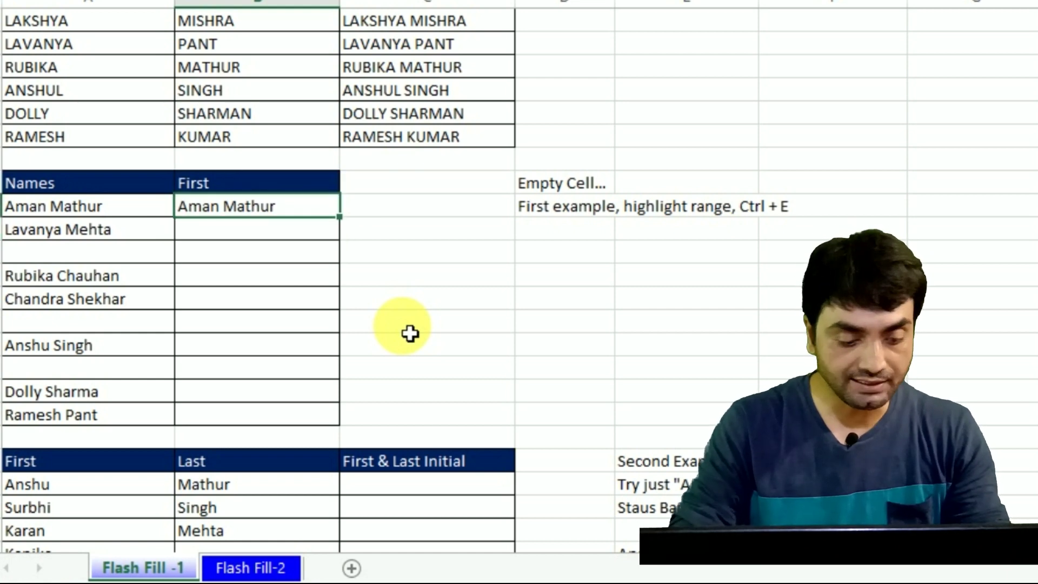
{"action": "key", "text": "shift+Down"}
{"action": "key", "text": "shift+Down"}
{"action": "key", "text": "shift+Down"}
{"action": "key", "text": "shift+Down"}
{"action": "key", "text": "shift+Down"}
{"action": "key", "text": "shift+Down"}
{"action": "key", "text": "shift+Down"}
{"action": "key", "text": "shift+Down"}
{"action": "key", "text": "shift+Down"}
{"action": "key", "text": "shift+Down"}
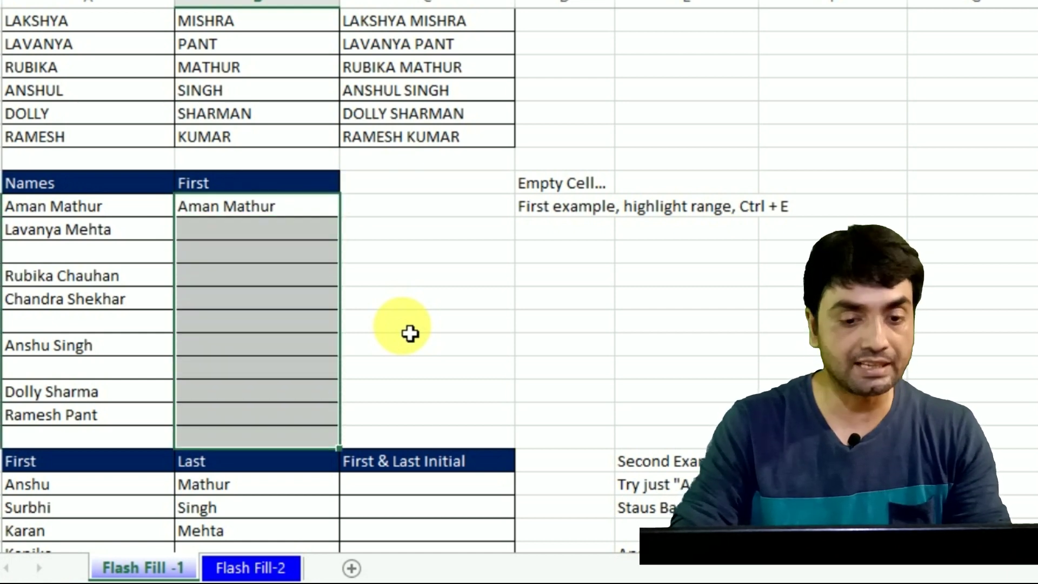
{"action": "key", "text": "shift+Up"}
{"action": "key", "text": "shift+Up"}
{"action": "key", "text": "shift+Down"}
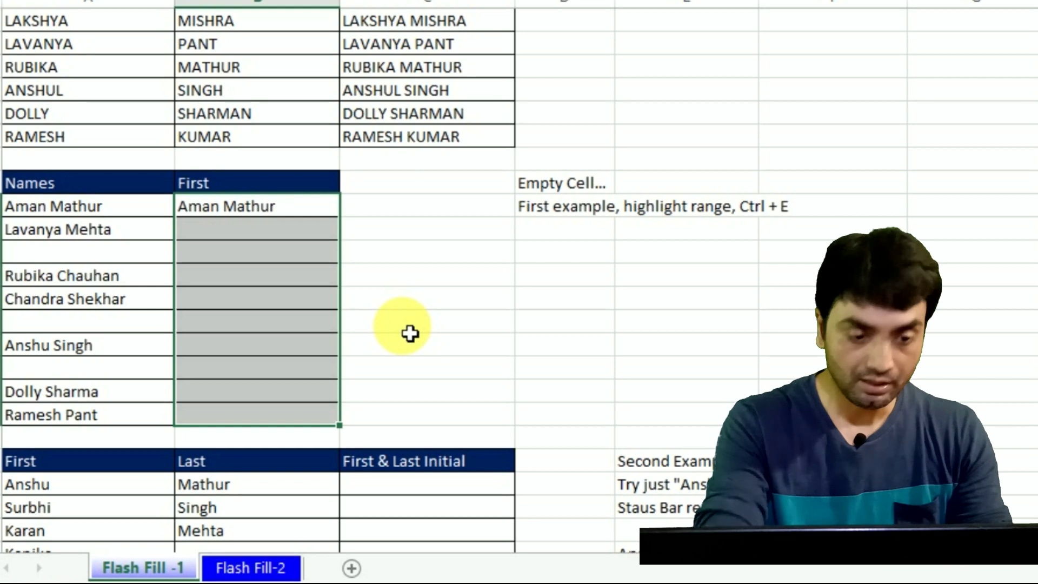
{"action": "key", "text": "ctrl+e"}
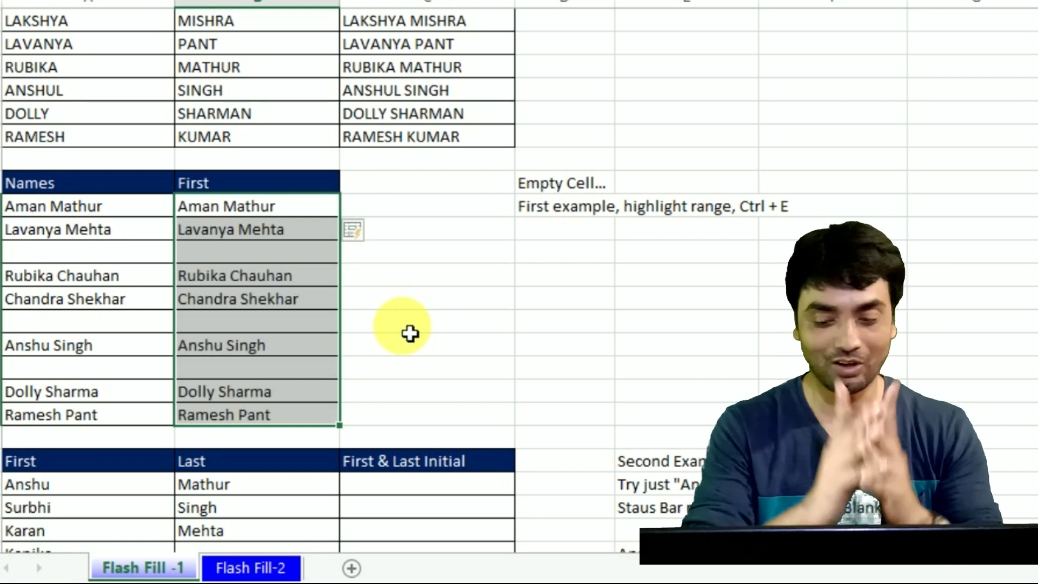
{"action": "key", "text": "Down"}
{"action": "key", "text": "Down"}
{"action": "key", "text": "Down"}
{"action": "key", "text": "Down"}
{"action": "key", "text": "Down"}
{"action": "key", "text": "Down"}
{"action": "key", "text": "Down"}
{"action": "key", "text": "Down"}
{"action": "key", "text": "Down"}
{"action": "key", "text": "Down"}
{"action": "key", "text": "Down"}
{"action": "key", "text": "Down"}
{"action": "key", "text": "Down"}
{"action": "key", "text": "Down"}
{"action": "key", "text": "Down"}
{"action": "key", "text": "Down"}
{"action": "key", "text": "Down"}
{"action": "key", "text": "Down"}
{"action": "key", "text": "Down"}
{"action": "key", "text": "Down"}
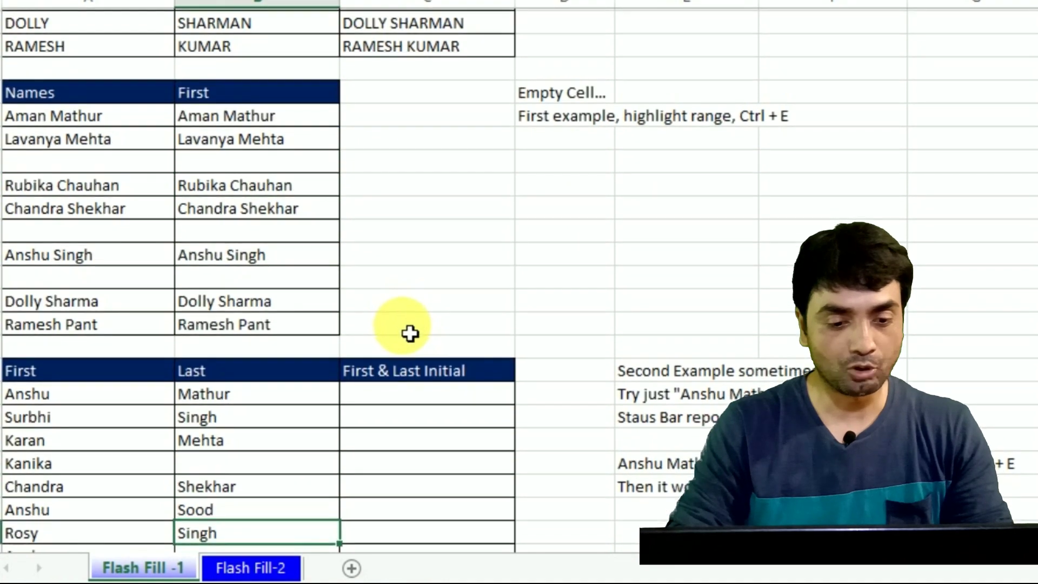
Step: Change the C41 header to 'First & Last' and check Kanika's and Ansh's empty Last cells
{"action": "key", "text": "Down"}
{"action": "key", "text": "Down"}
{"action": "key", "text": "Down"}
{"action": "key", "text": "Down"}
{"action": "key", "text": "Down"}
{"action": "key", "text": "Down"}
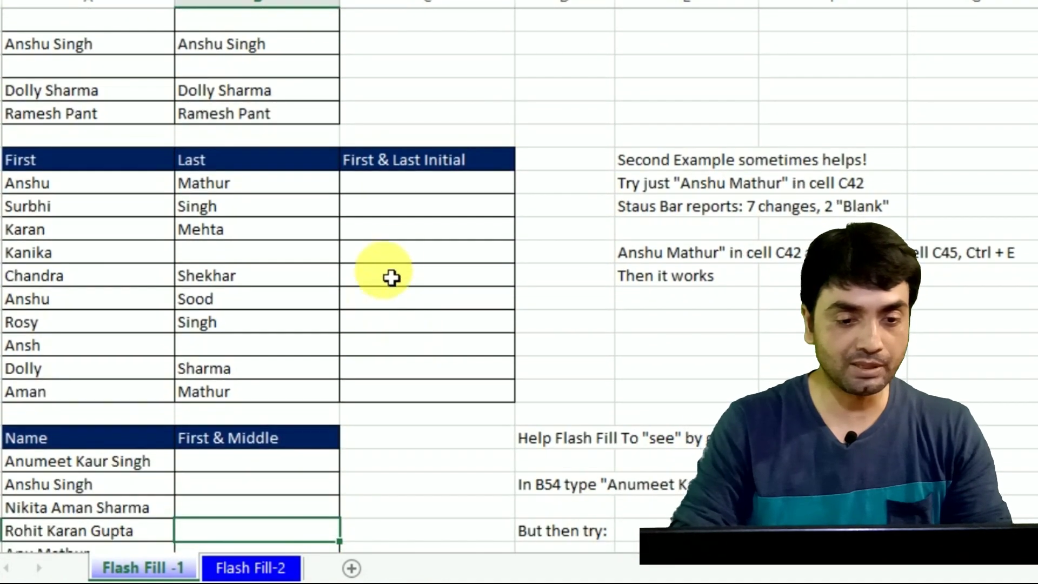
{"action": "left_click", "coordinate": [417, 228]}
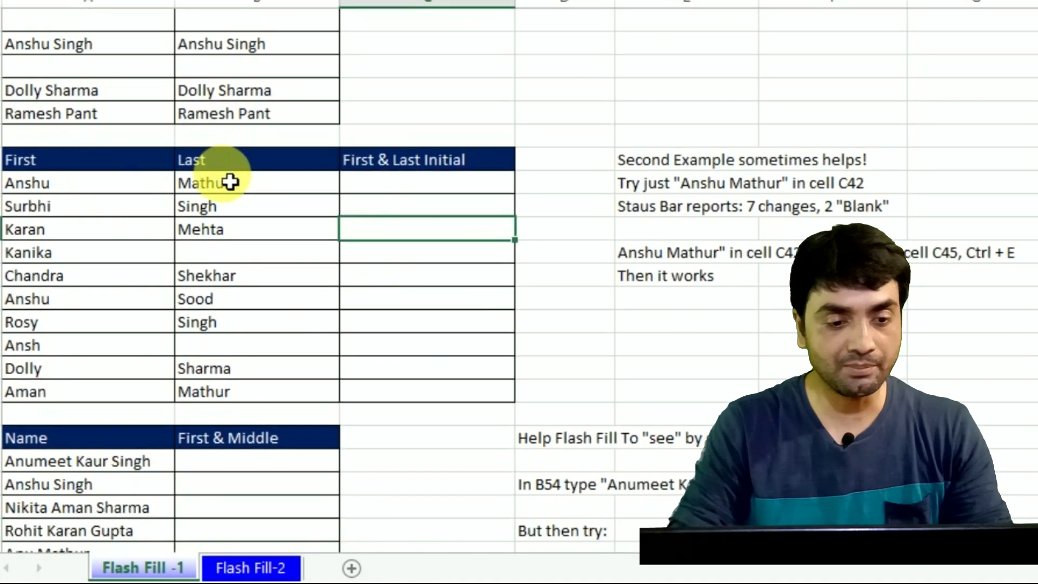
{"action": "left_click", "coordinate": [231, 184]}
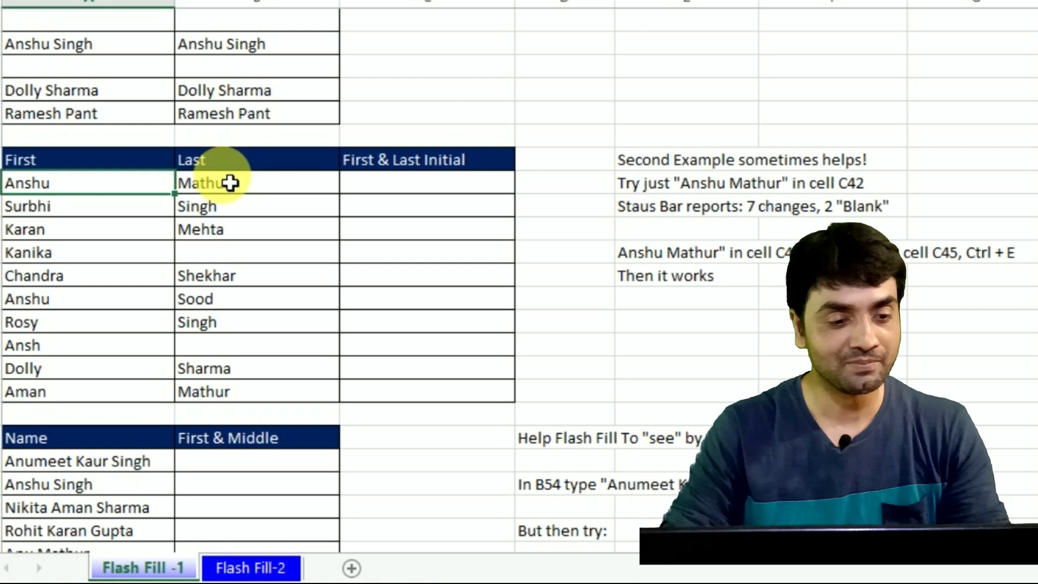
{"action": "key", "text": "ctrl+z"}
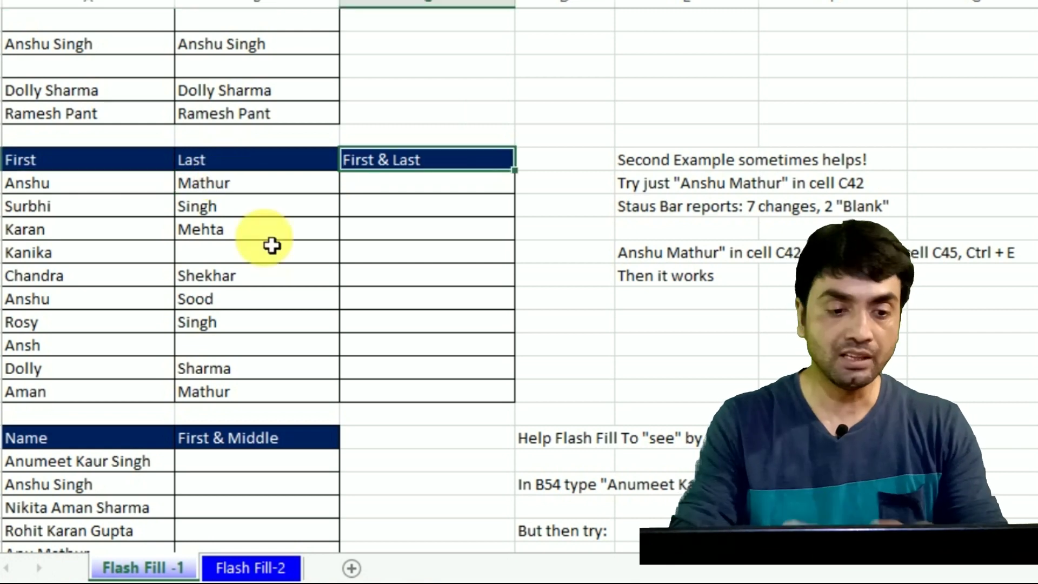
{"action": "left_click", "coordinate": [70, 261]}
{"action": "left_click", "coordinate": [208, 252]}
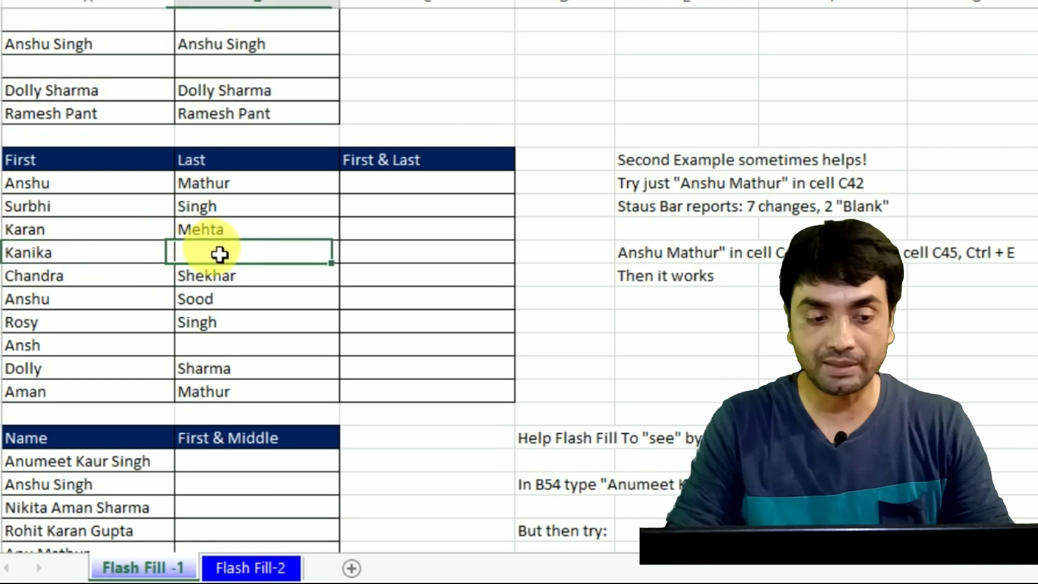
{"action": "left_click", "coordinate": [54, 351]}
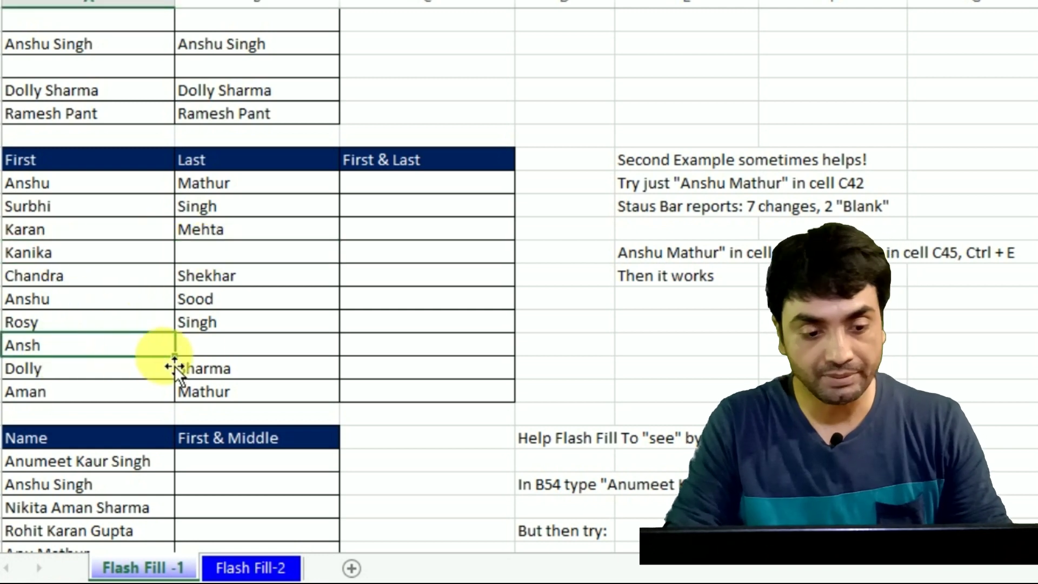
{"action": "left_click", "coordinate": [215, 352]}
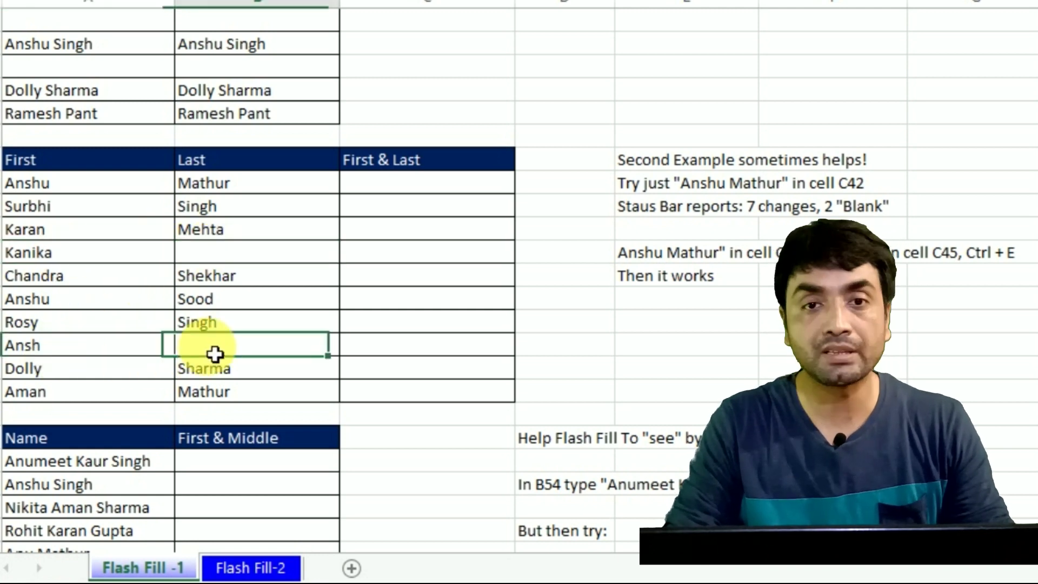
{"action": "left_click", "coordinate": [378, 187]}
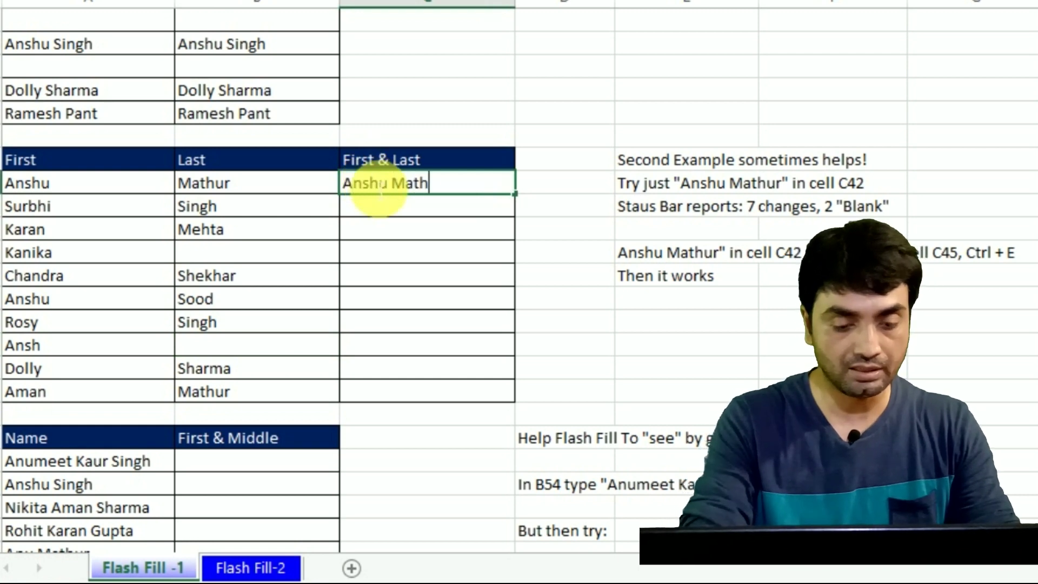
{"action": "key", "text": "Return"}
{"action": "key", "text": "Down"}
{"action": "key", "text": "Down"}
{"action": "key", "text": "Left"}
{"action": "key", "text": "Left"}
{"action": "key", "text": "Right"}
{"action": "key", "text": "Right"}
{"action": "type", "text": "Ka"}
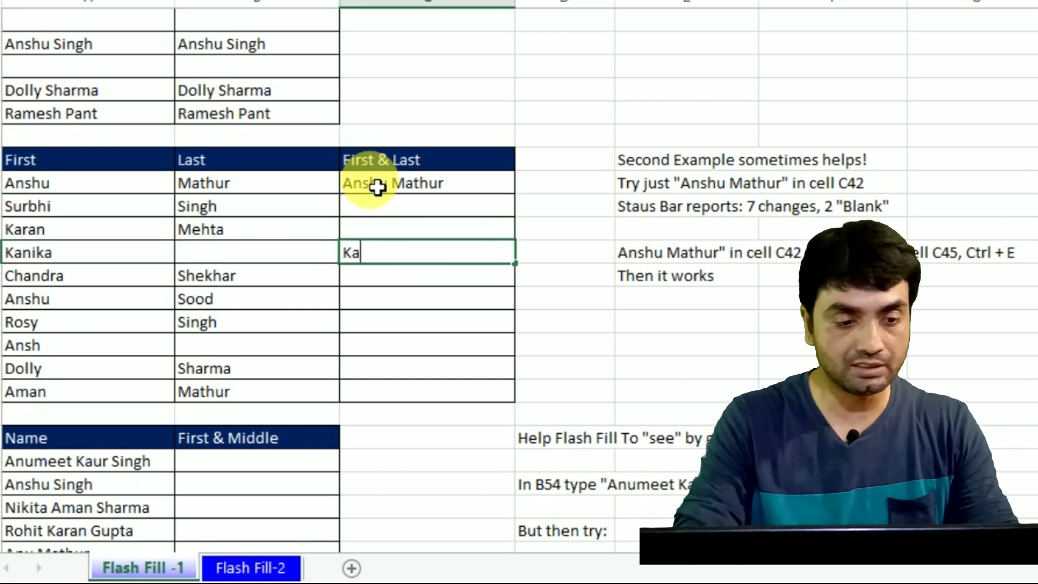
{"action": "type", "text": "nika"}
{"action": "key", "text": "Return"}
{"action": "key", "text": "Up"}
{"action": "key", "text": "Up"}
{"action": "key", "text": "Up"}
{"action": "key", "text": "Up"}
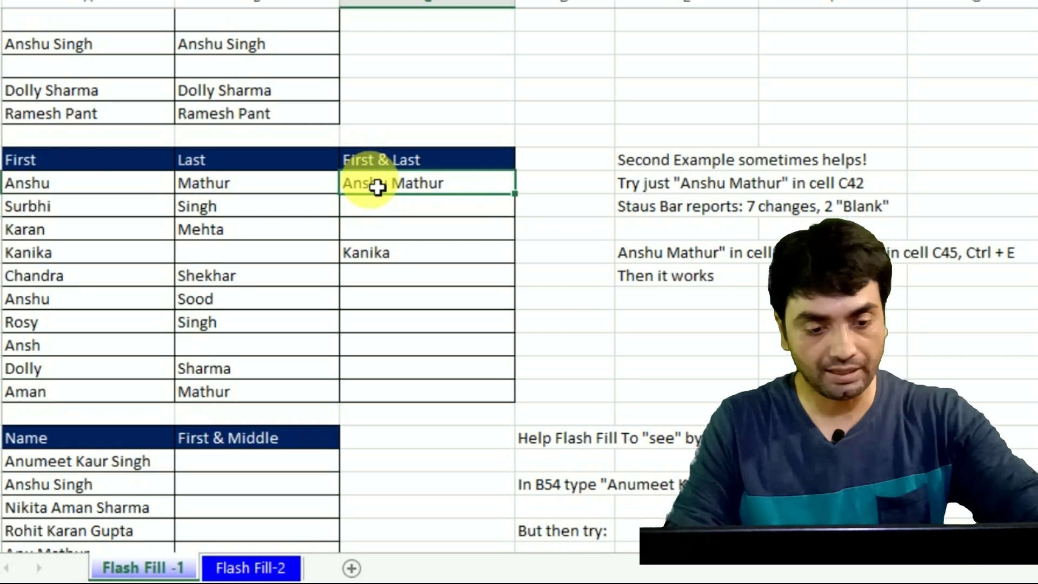
{"action": "key", "text": "ctrl+e"}
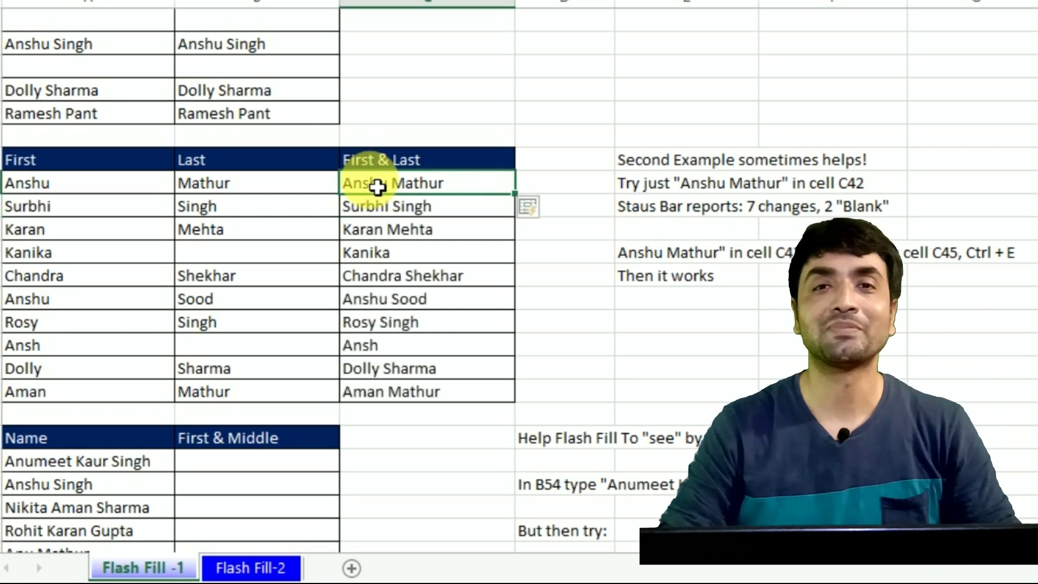
{"action": "key", "text": "Down"}
{"action": "key", "text": "Down"}
{"action": "key", "text": "Down"}
{"action": "key", "text": "Down"}
{"action": "key", "text": "Down"}
{"action": "key", "text": "Down"}
{"action": "key", "text": "Down"}
{"action": "key", "text": "Down"}
{"action": "key", "text": "Down"}
{"action": "key", "text": "Down"}
{"action": "key", "text": "Down"}
{"action": "key", "text": "Down"}
{"action": "key", "text": "Down"}
{"action": "key", "text": "Down"}
{"action": "key", "text": "Down"}
{"action": "key", "text": "Down"}
{"action": "key", "text": "Down"}
{"action": "key", "text": "Down"}
{"action": "key", "text": "Down"}
{"action": "key", "text": "Down"}
{"action": "key", "text": "Down"}
{"action": "key", "text": "Down"}
{"action": "key", "text": "Down"}
{"action": "key", "text": "Down"}
{"action": "key", "text": "Down"}
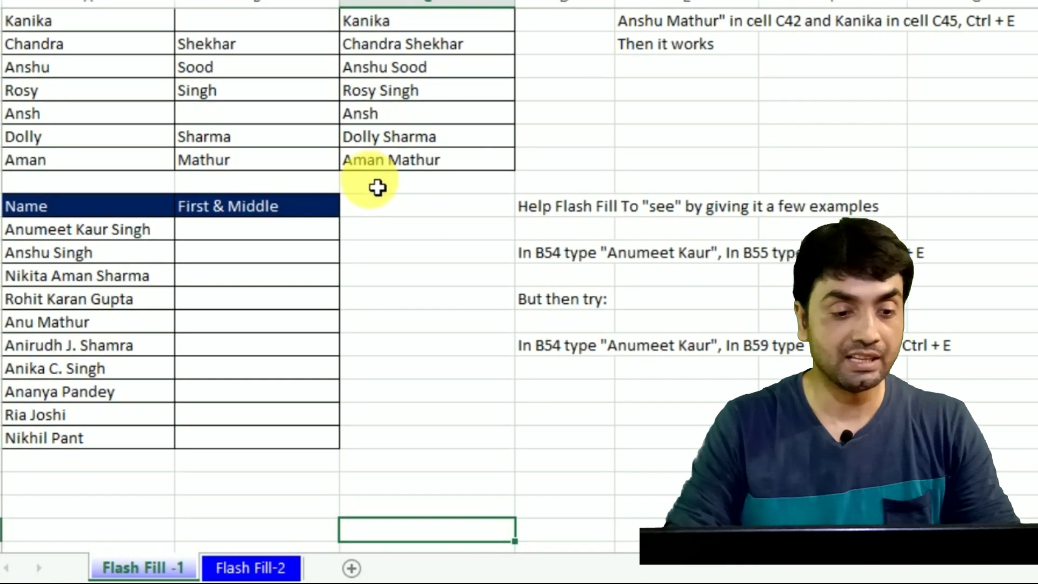
{"action": "left_click", "coordinate": [241, 255]}
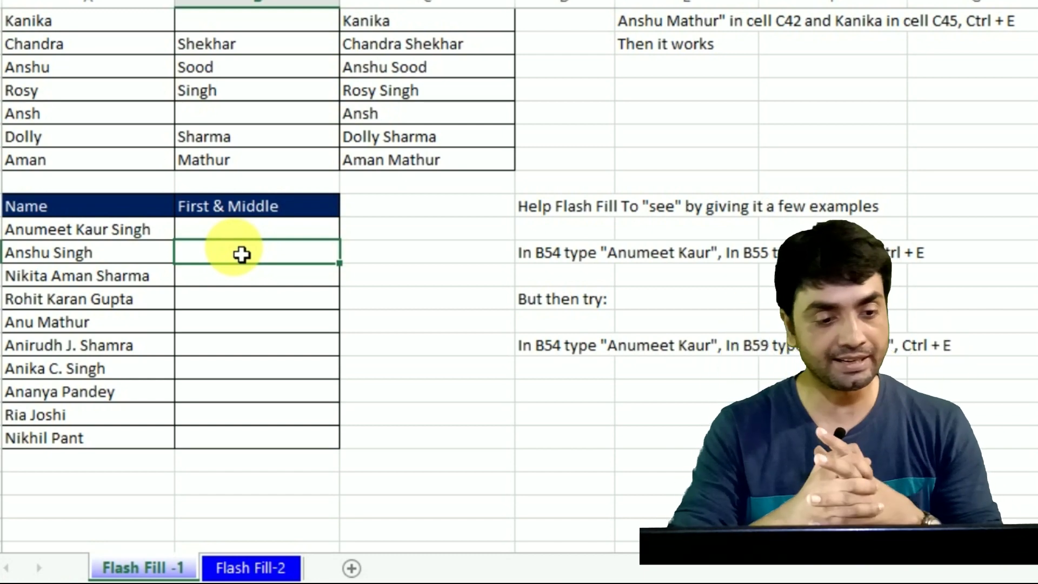
{"action": "left_click", "coordinate": [217, 241]}
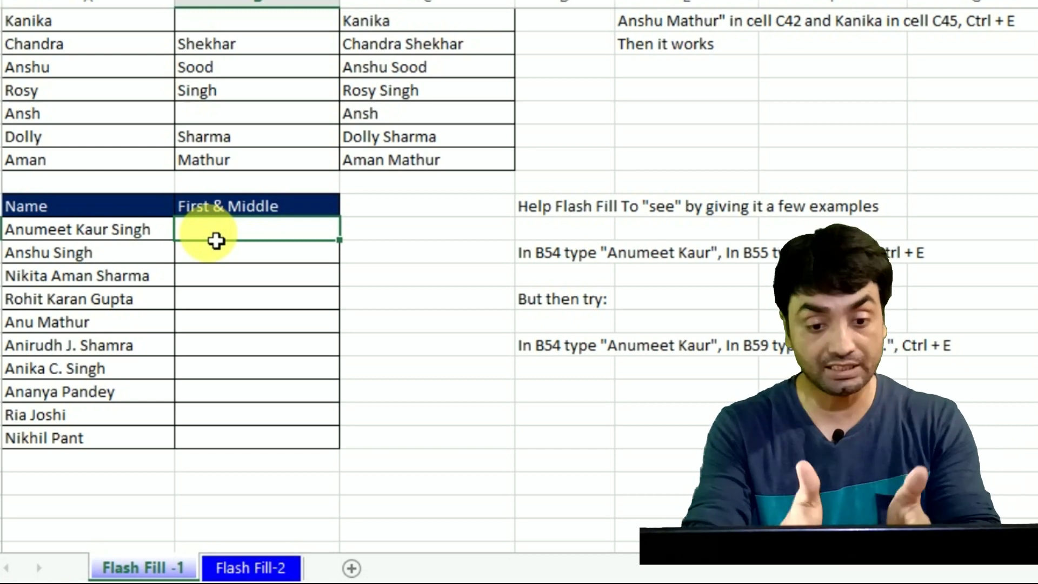
{"action": "key", "text": "Left"}
{"action": "key", "text": "Right"}
{"action": "key", "text": "Right"}
{"action": "key", "text": "Left"}
{"action": "key", "text": "Left"}
{"action": "key", "text": "Right"}
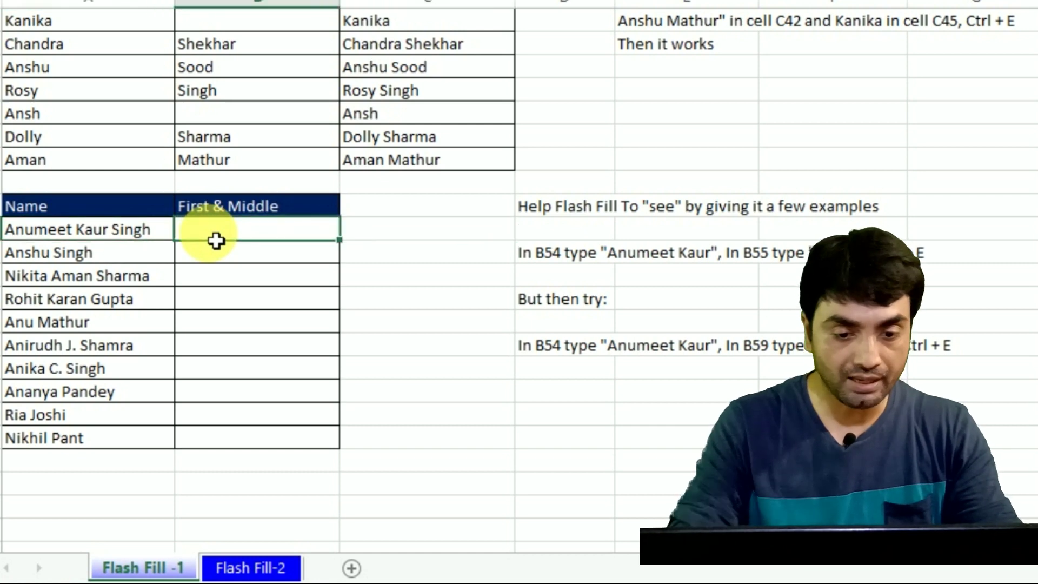
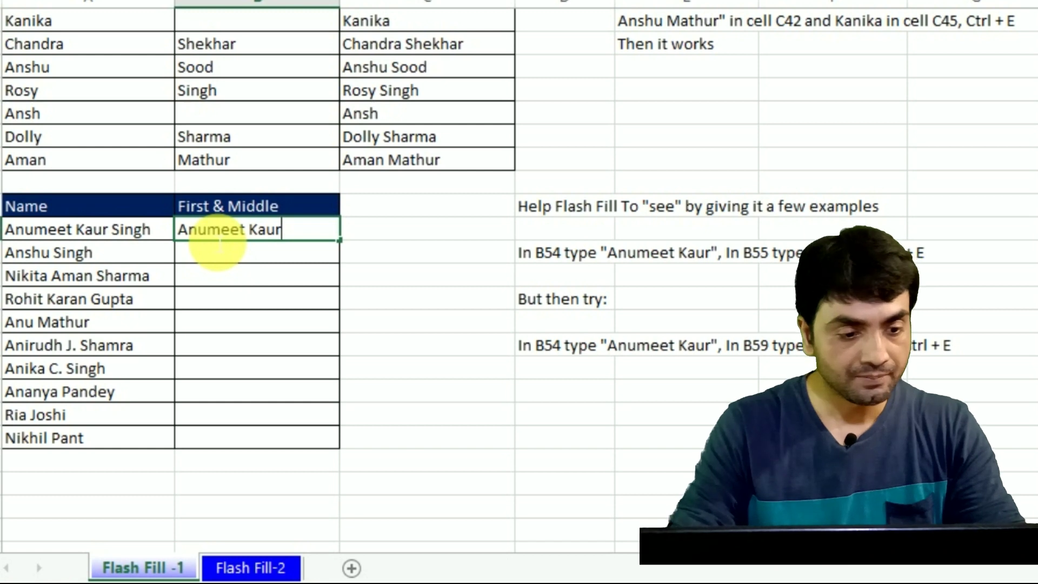
{"action": "key", "text": "Return"}
{"action": "key", "text": "Up"}
{"action": "key", "text": "Left"}
{"action": "key", "text": "Right"}
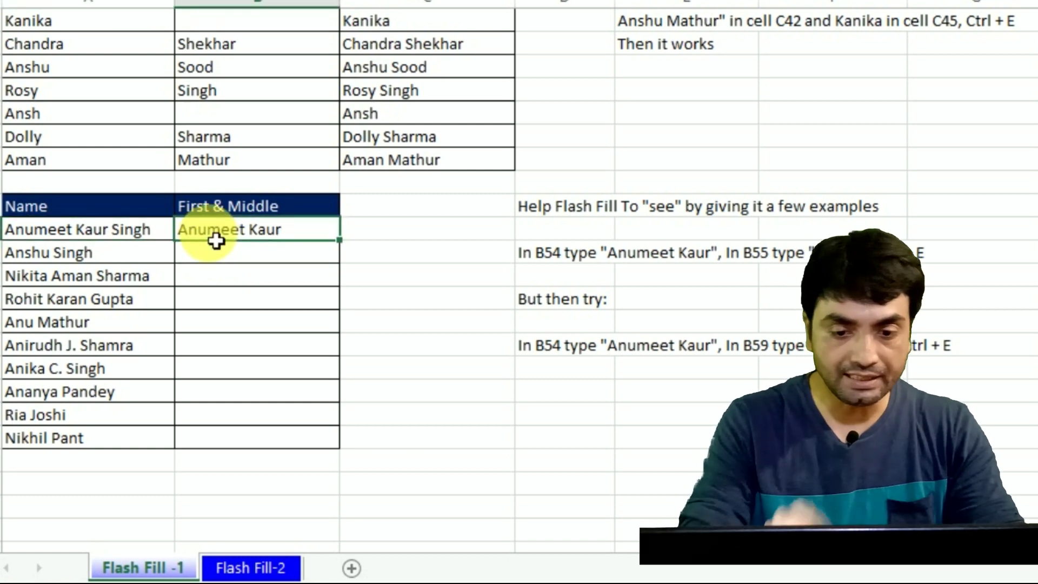
Step: Add 'Anshu' in B55, Flash Fill First & Middle, and review the results down to Nikhil
{"action": "key", "text": "Down"}
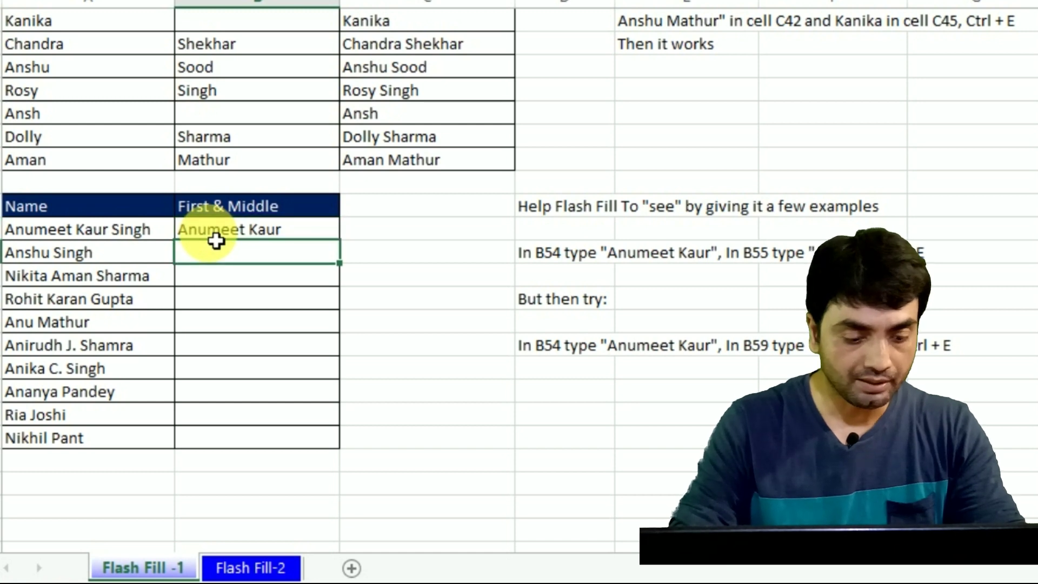
{"action": "type", "text": "Anshu"}
{"action": "key", "text": "Return"}
{"action": "key", "text": "Up"}
{"action": "key", "text": "Up"}
{"action": "key", "text": "ctrl+e"}
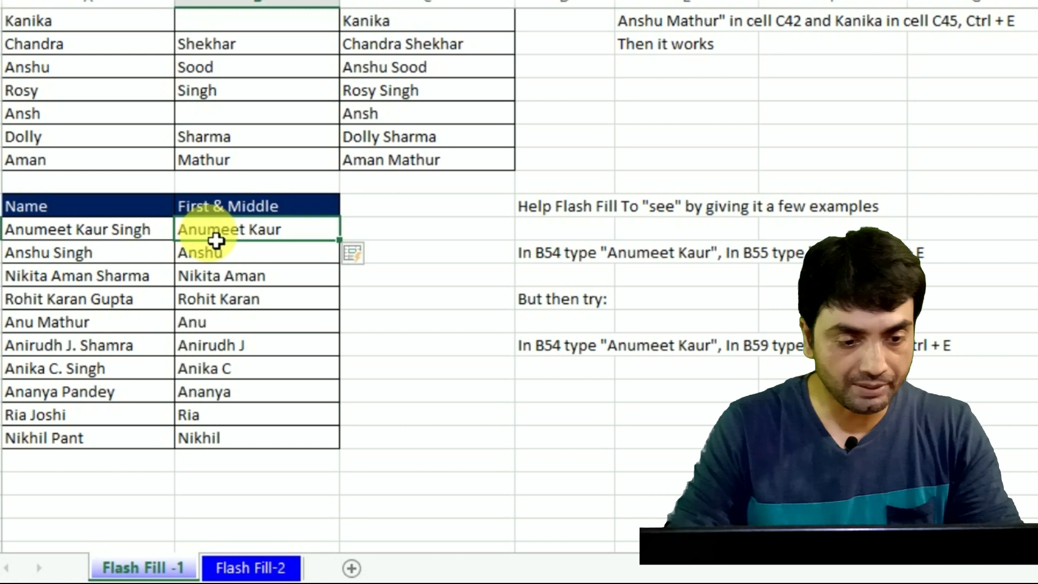
{"action": "key", "text": "Down"}
{"action": "key", "text": "Down"}
{"action": "key", "text": "Down"}
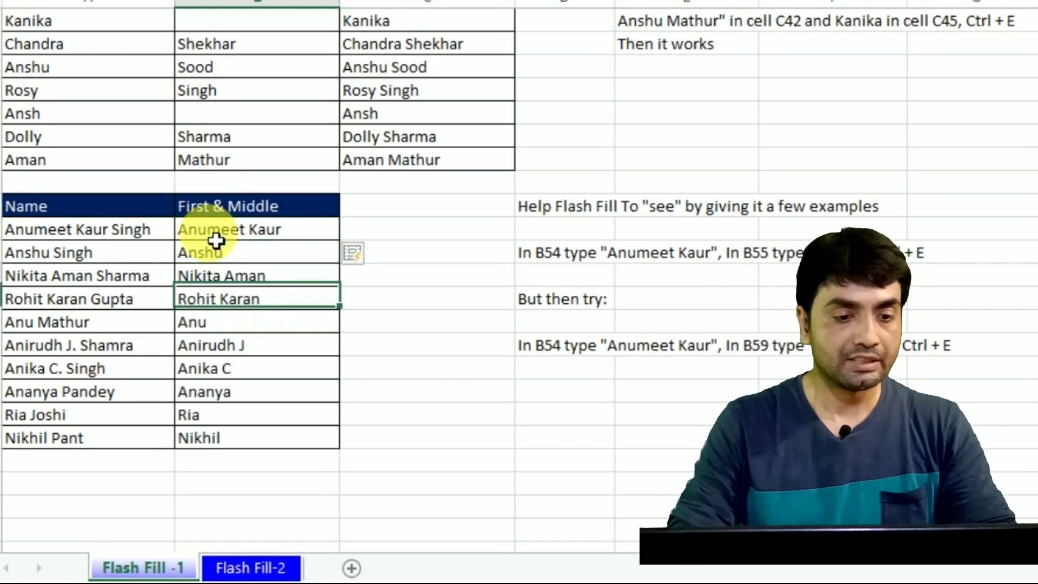
{"action": "key", "text": "Up"}
{"action": "key", "text": "Up"}
{"action": "key", "text": "Up"}
{"action": "key", "text": "Down"}
{"action": "key", "text": "Down"}
{"action": "key", "text": "Down"}
{"action": "key", "text": "Down"}
{"action": "key", "text": "Down"}
{"action": "key", "text": "Down"}
{"action": "key", "text": "Down"}
{"action": "key", "text": "Down"}
{"action": "key", "text": "Down"}
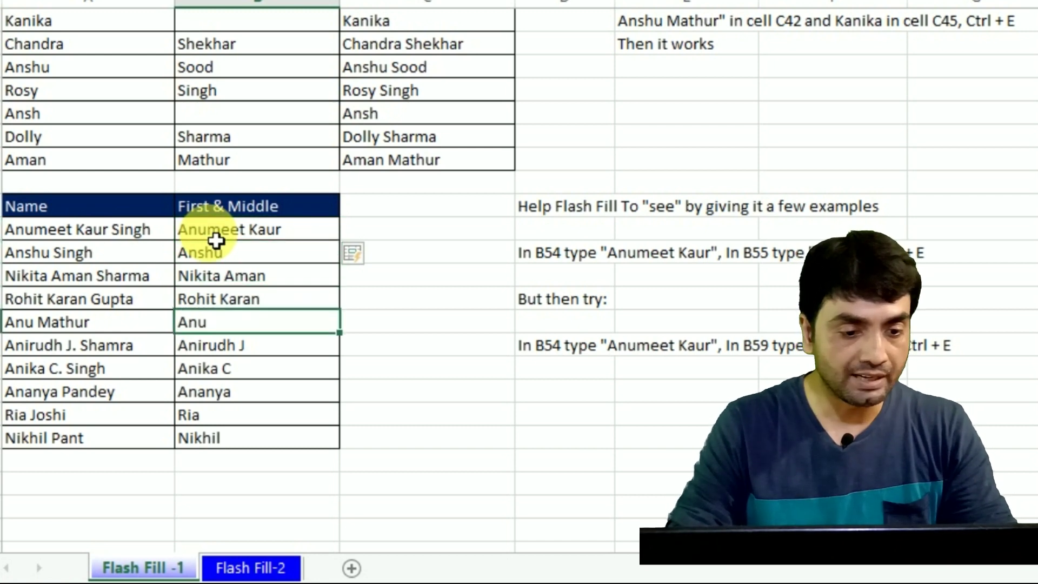
{"action": "key", "text": "Up"}
{"action": "key", "text": "Up"}
{"action": "key", "text": "Up"}
{"action": "key", "text": "Up"}
{"action": "key", "text": "Up"}
{"action": "key", "text": "Up"}
{"action": "key", "text": "Up"}
{"action": "key", "text": "Up"}
{"action": "key", "text": "Up"}
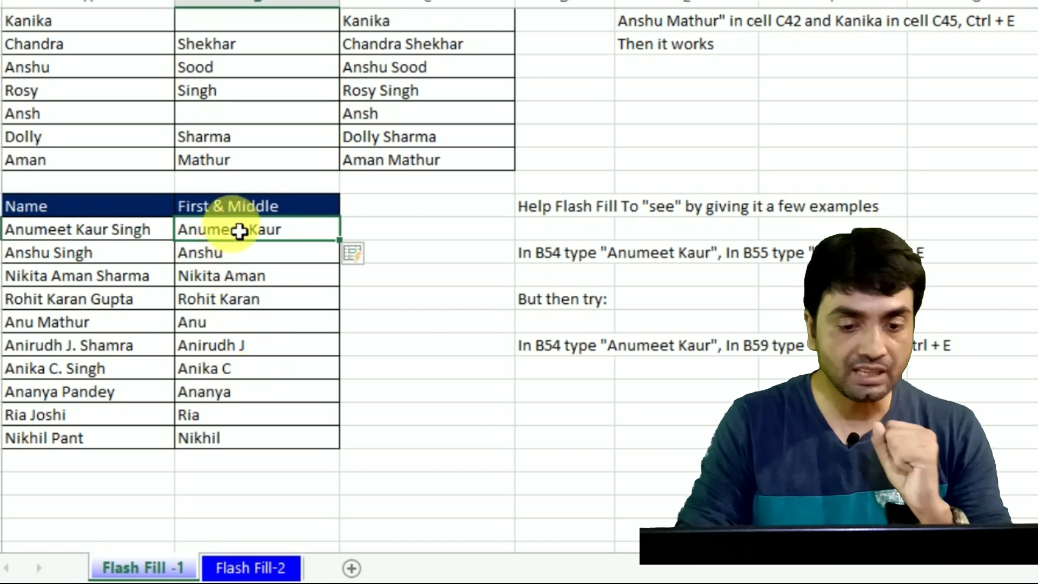
{"action": "key", "text": "shift+Down"}
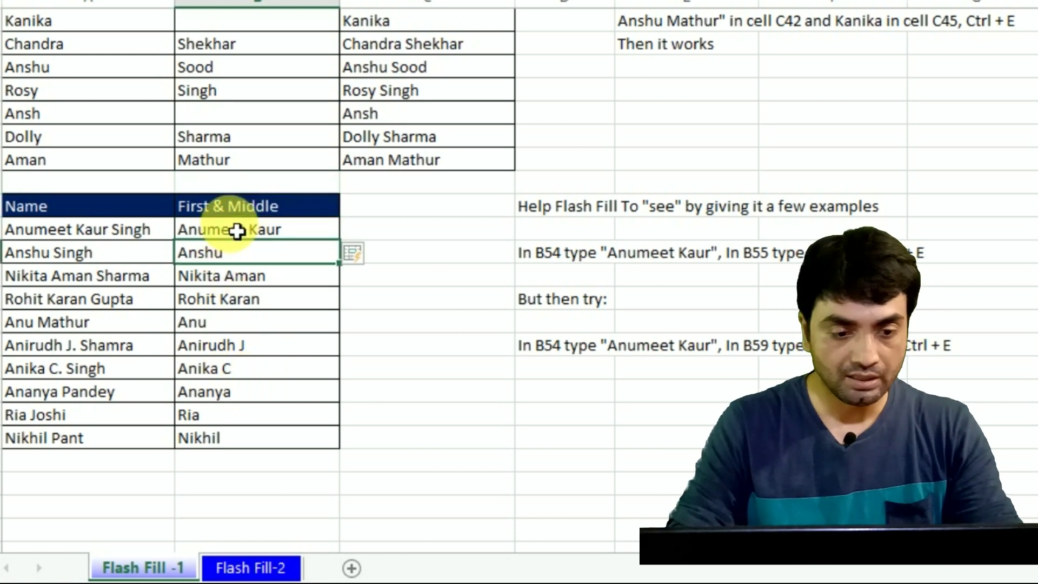
{"action": "key", "text": "shift+Down"}
{"action": "key", "text": "shift+Down"}
{"action": "key", "text": "shift+Down"}
{"action": "key", "text": "shift+Down"}
{"action": "key", "text": "shift+Down"}
{"action": "key", "text": "shift+Down"}
{"action": "key", "text": "shift+Down"}
{"action": "key", "text": "shift+Down"}
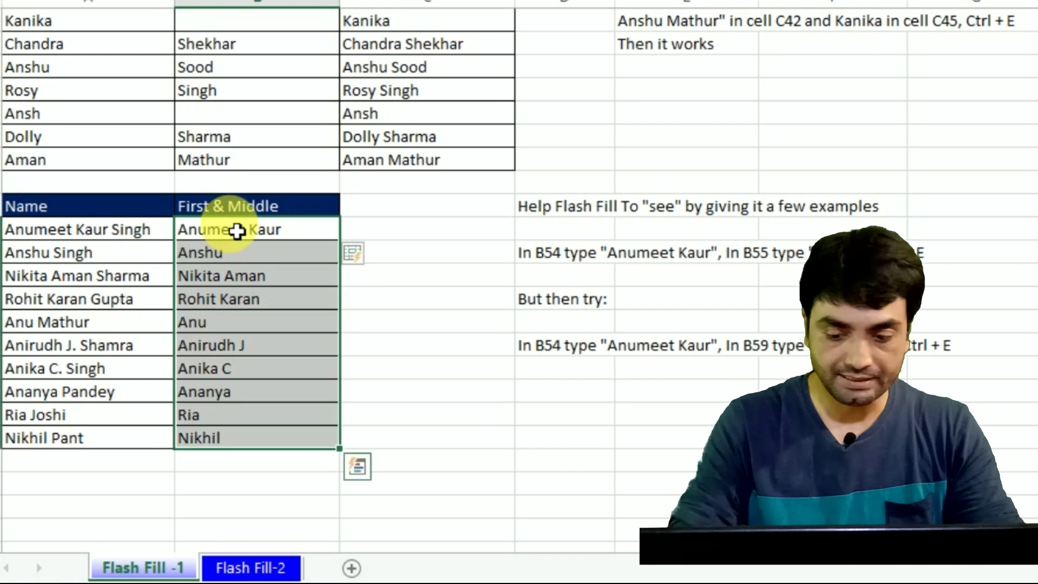
{"action": "key", "text": "Delete"}
{"action": "left_click", "coordinate": [237, 232]}
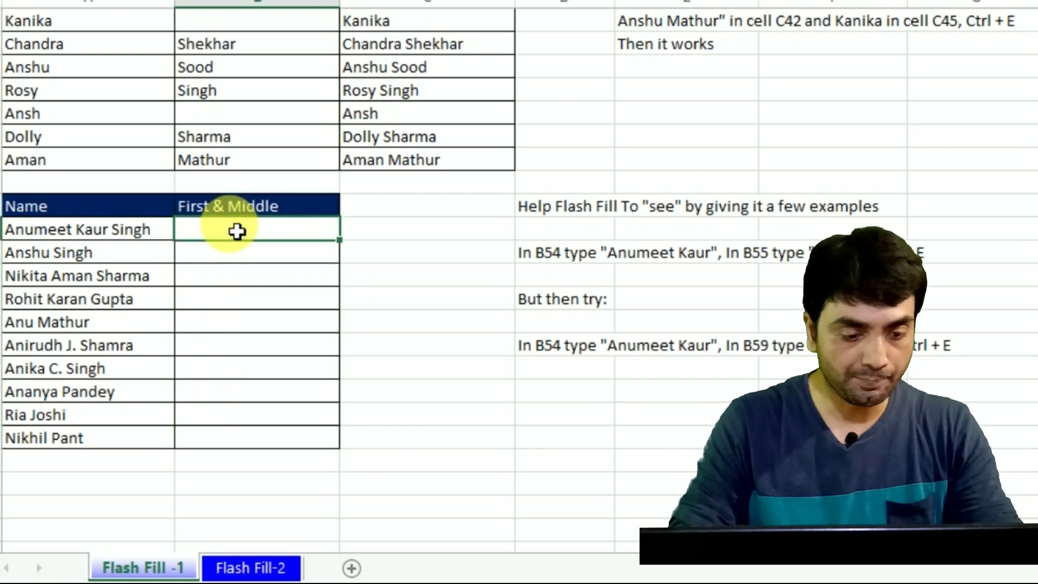
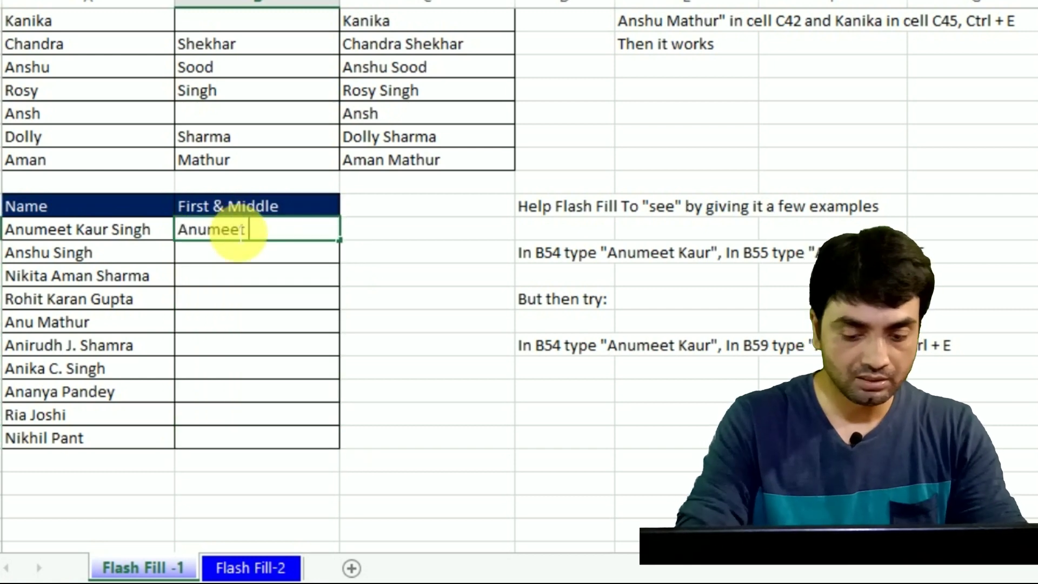
{"action": "key", "text": "Return"}
{"action": "key", "text": "Return"}
{"action": "key", "text": "Return"}
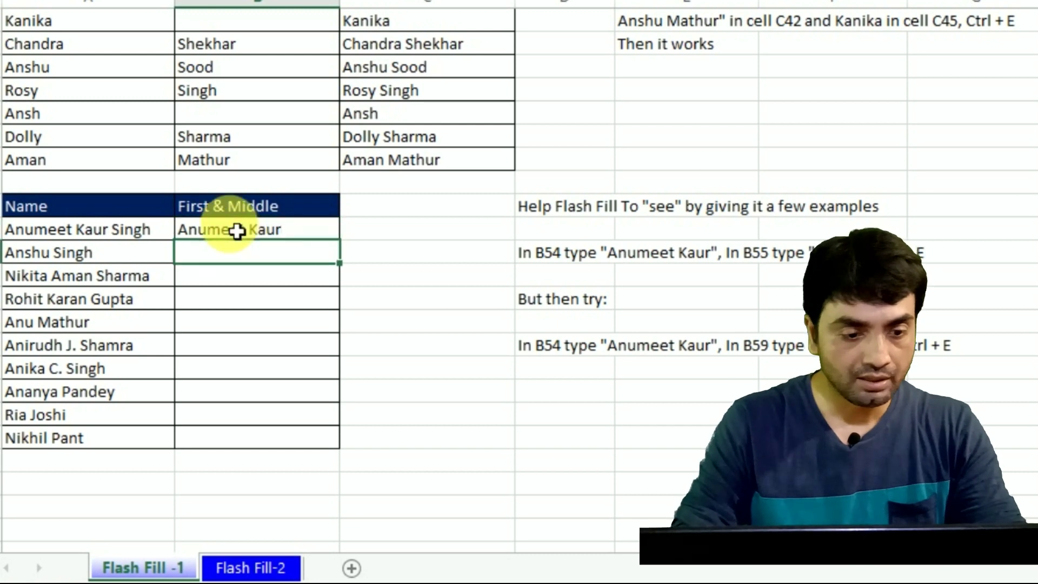
{"action": "key", "text": "Return"}
{"action": "key", "text": "Return"}
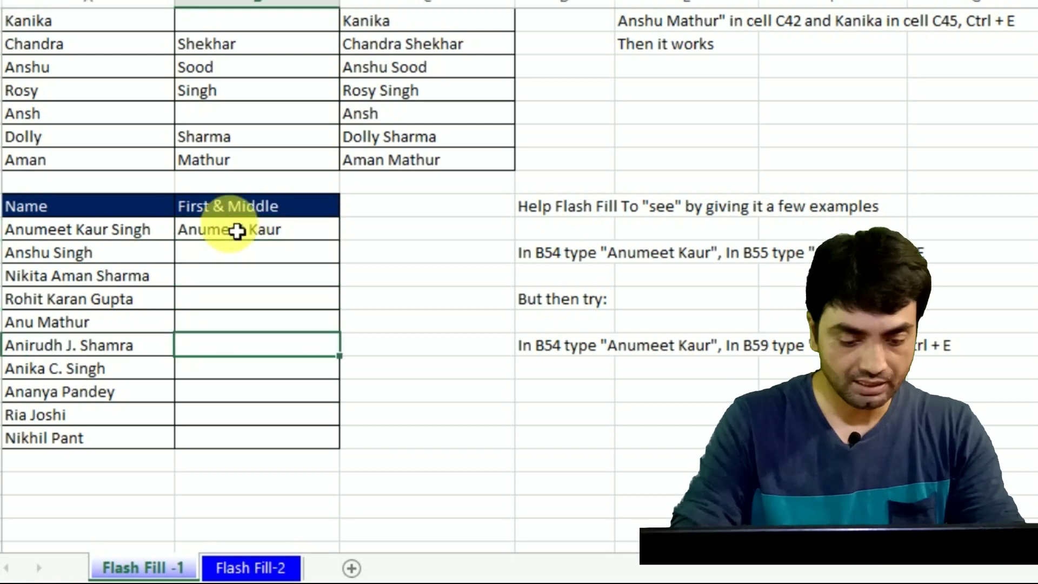
{"action": "type", "text": "Anirudh"}
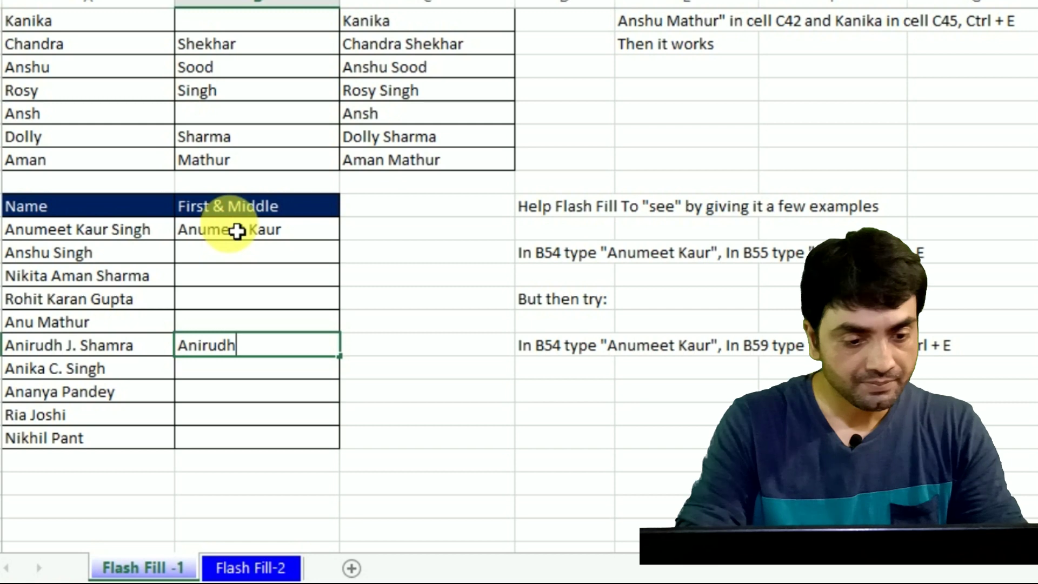
{"action": "type", "text": " J"}
{"action": "key", "text": "Return"}
{"action": "key", "text": "Up"}
{"action": "key", "text": "Up"}
{"action": "key", "text": "Up"}
{"action": "key", "text": "Up"}
{"action": "key", "text": "Up"}
{"action": "key", "text": "Up"}
{"action": "key", "text": "Up"}
{"action": "key", "text": "Down"}
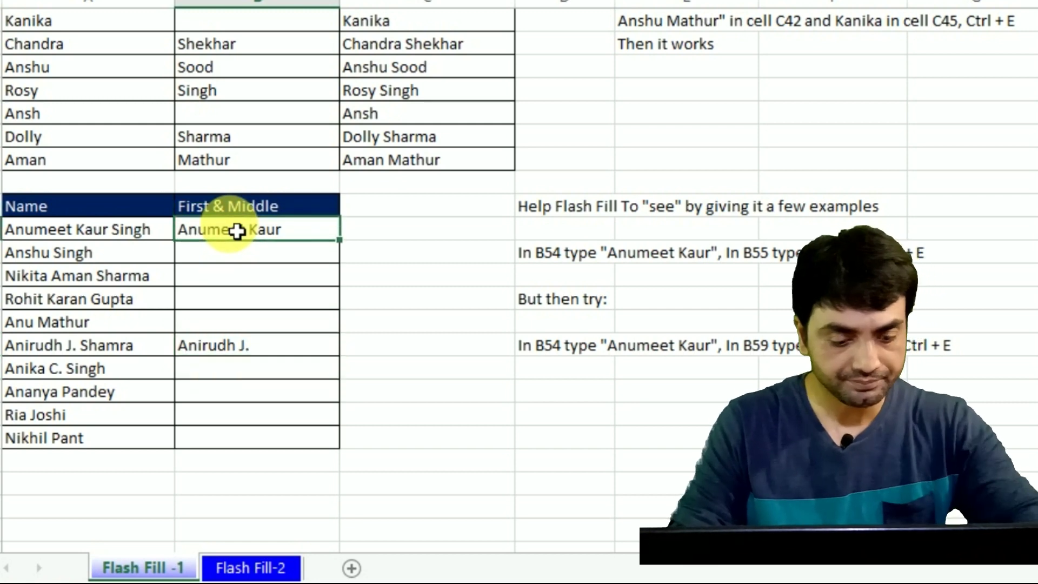
{"action": "key", "text": "ctrl+e"}
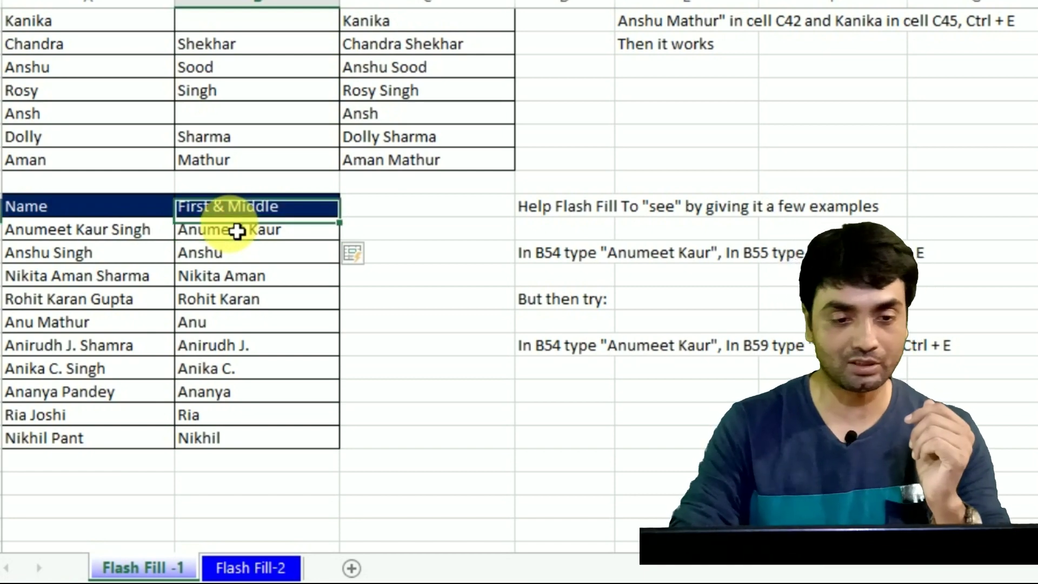
Step: Scroll back to the top and move down column B to review the filled Names and Combine tables
{"action": "scroll", "coordinate": [237, 230], "scroll_direction": "up", "scroll_amount": 7}
{"action": "scroll", "coordinate": [237, 231], "scroll_direction": "up", "scroll_amount": 6}
{"action": "scroll", "coordinate": [237, 231], "scroll_direction": "up", "scroll_amount": 2}
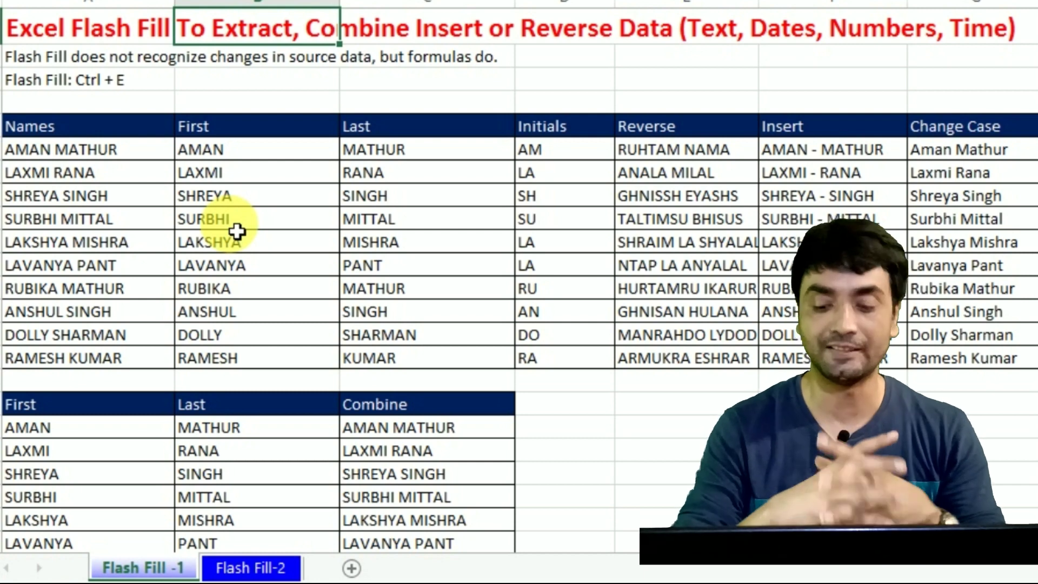
{"action": "key", "text": "Down"}
{"action": "key", "text": "Down"}
{"action": "key", "text": "Down"}
{"action": "key", "text": "Down"}
{"action": "key", "text": "Down"}
{"action": "key", "text": "Down"}
{"action": "key", "text": "Down"}
{"action": "key", "text": "Down"}
{"action": "key", "text": "Down"}
{"action": "key", "text": "Down"}
{"action": "key", "text": "Down"}
{"action": "key", "text": "Down"}
{"action": "key", "text": "Down"}
{"action": "key", "text": "Down"}
{"action": "key", "text": "Down"}
{"action": "key", "text": "Down"}
{"action": "key", "text": "Down"}
{"action": "key", "text": "Down"}
{"action": "key", "text": "Down"}
{"action": "key", "text": "Down"}
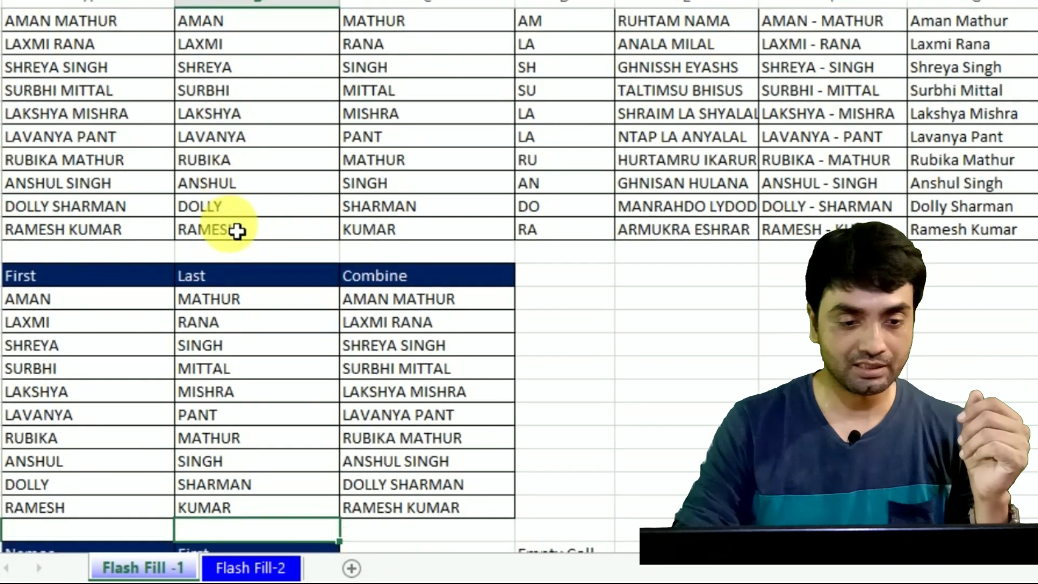
{"action": "key", "text": "Up"}
{"action": "key", "text": "Up"}
{"action": "key", "text": "Up"}
{"action": "key", "text": "Up"}
{"action": "key", "text": "Up"}
{"action": "key", "text": "Up"}
{"action": "key", "text": "Up"}
{"action": "key", "text": "Up"}
{"action": "key", "text": "Up"}
{"action": "key", "text": "Up"}
{"action": "key", "text": "Up"}
{"action": "key", "text": "Up"}
{"action": "key", "text": "Up"}
{"action": "key", "text": "Up"}
{"action": "key", "text": "Up"}
{"action": "key", "text": "Up"}
{"action": "key", "text": "Up"}
{"action": "key", "text": "Up"}
{"action": "key", "text": "Up"}
{"action": "key", "text": "Up"}
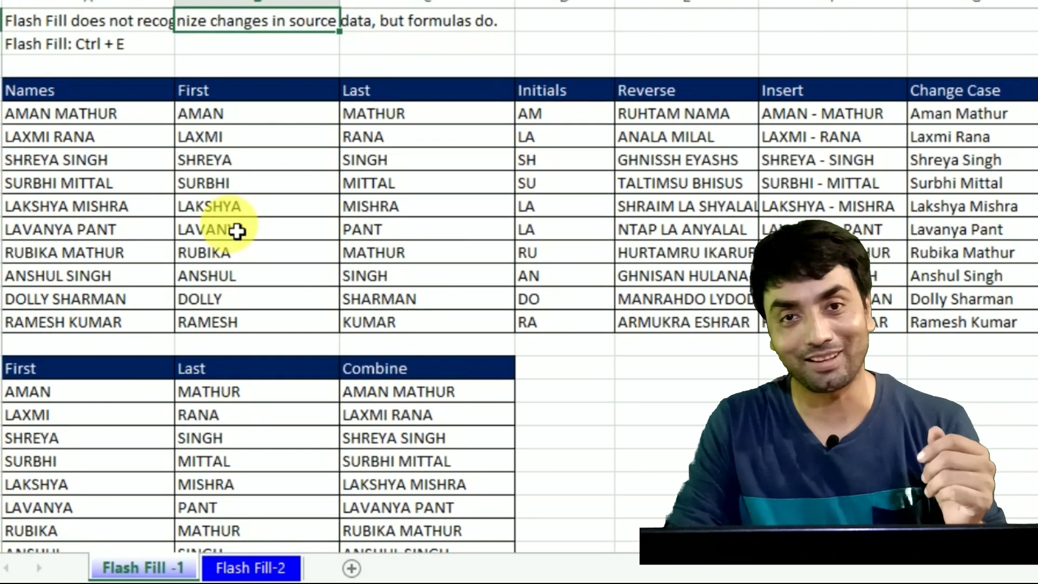
{"action": "key", "text": "Down"}
{"action": "key", "text": "Down"}
{"action": "key", "text": "Down"}
{"action": "key", "text": "Down"}
{"action": "key", "text": "Down"}
{"action": "key", "text": "Down"}
{"action": "key", "text": "Down"}
{"action": "key", "text": "Down"}
{"action": "key", "text": "Down"}
{"action": "key", "text": "Down"}
{"action": "key", "text": "Down"}
{"action": "key", "text": "Down"}
{"action": "key", "text": "Down"}
{"action": "key", "text": "Down"}
{"action": "key", "text": "Down"}
{"action": "key", "text": "Down"}
{"action": "key", "text": "Down"}
{"action": "key", "text": "Down"}
{"action": "key", "text": "Down"}
{"action": "key", "text": "Down"}
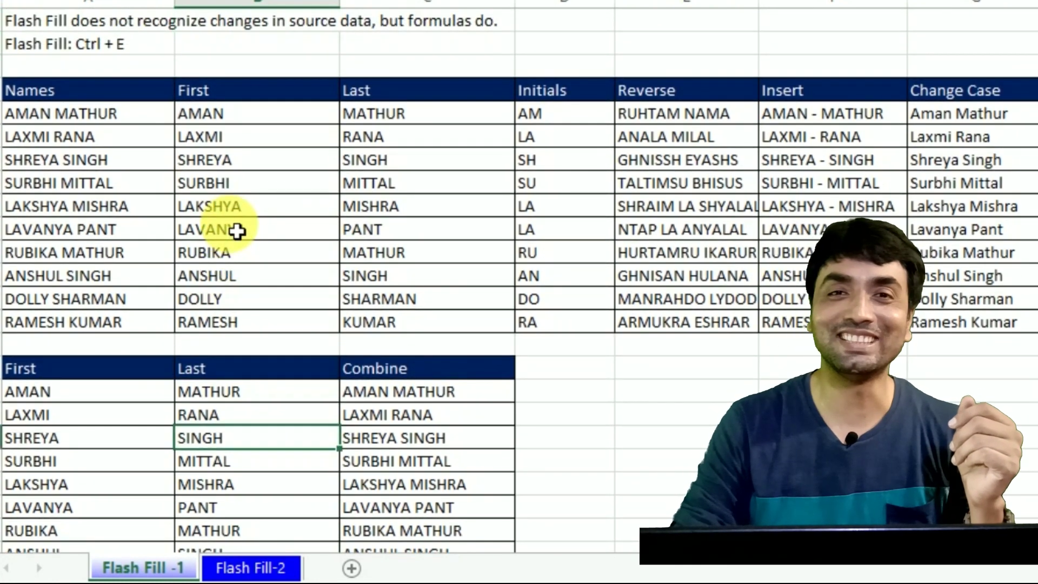
{"action": "key", "text": "Down"}
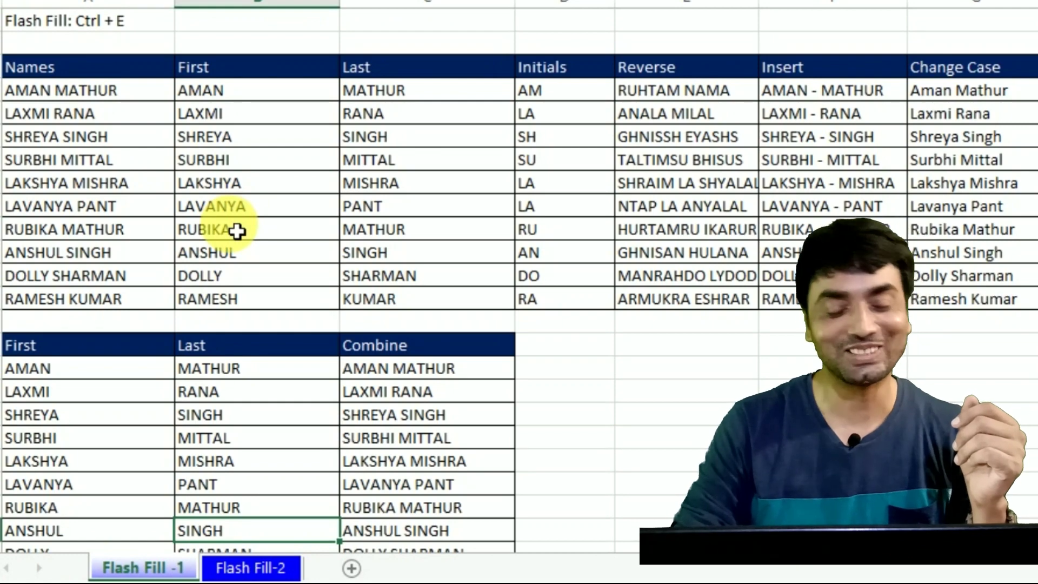
{"action": "key", "text": "Down"}
{"action": "key", "text": "Down"}
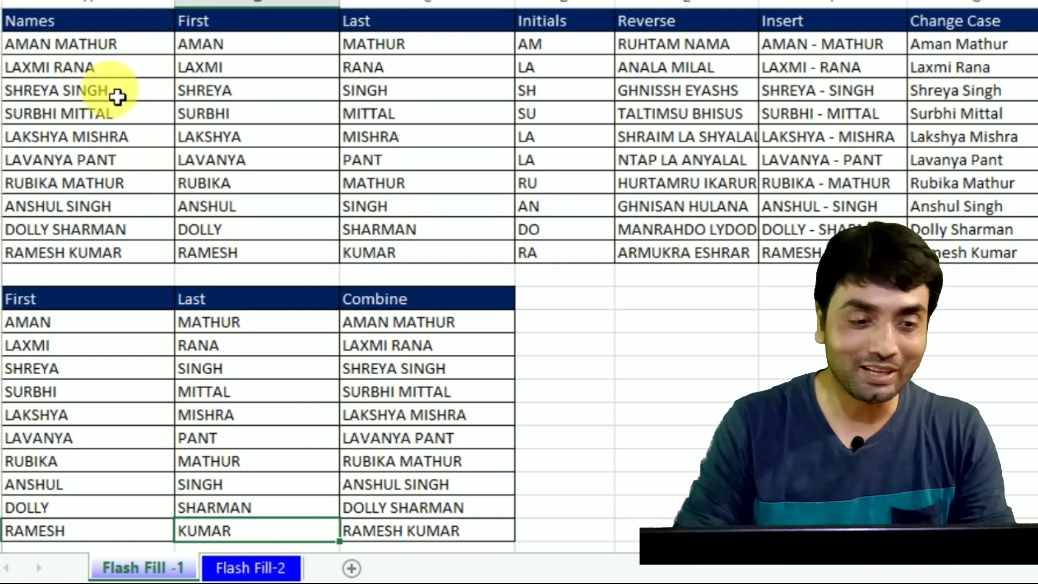
{"action": "left_click", "coordinate": [92, 66]}
{"action": "left_click", "coordinate": [65, 44]}
{"action": "double_click", "coordinate": [56, 44]}
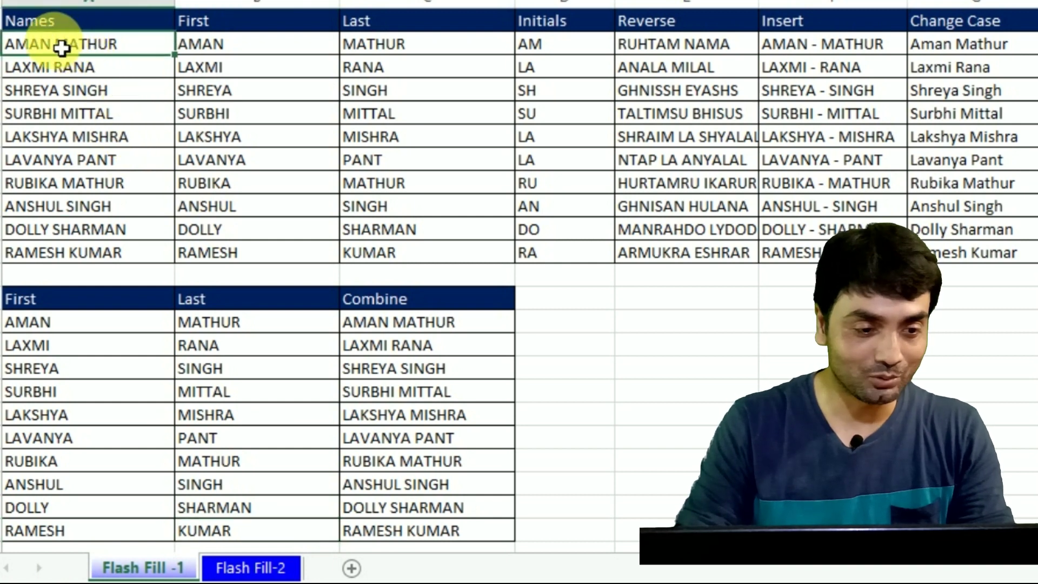
{"action": "left_click", "coordinate": [52, 44]}
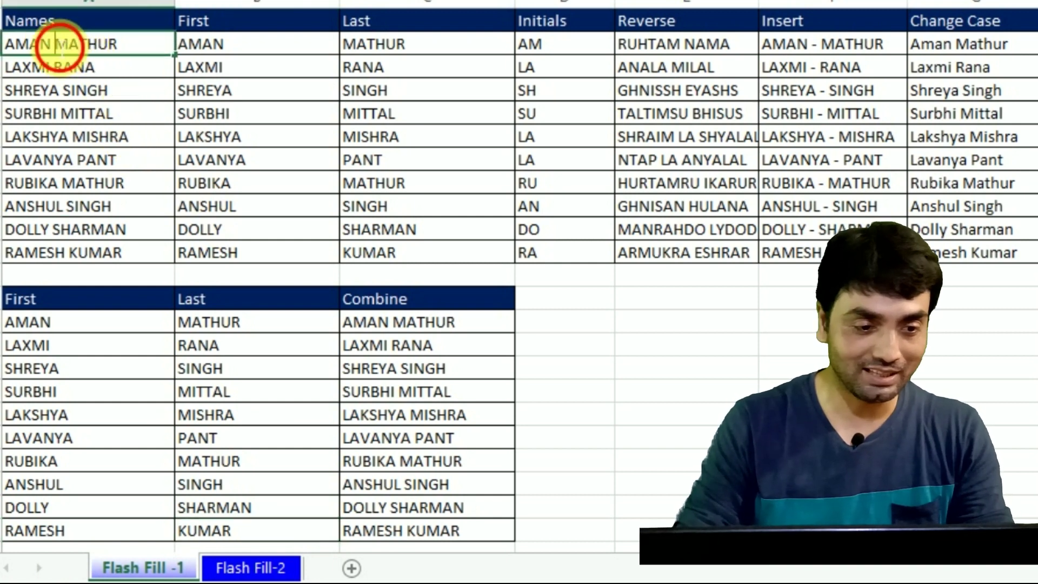
{"action": "key", "text": "BackSpace"}
{"action": "key", "text": "BackSpace"}
{"action": "key", "text": "BackSpace"}
{"action": "key", "text": "BackSpace"}
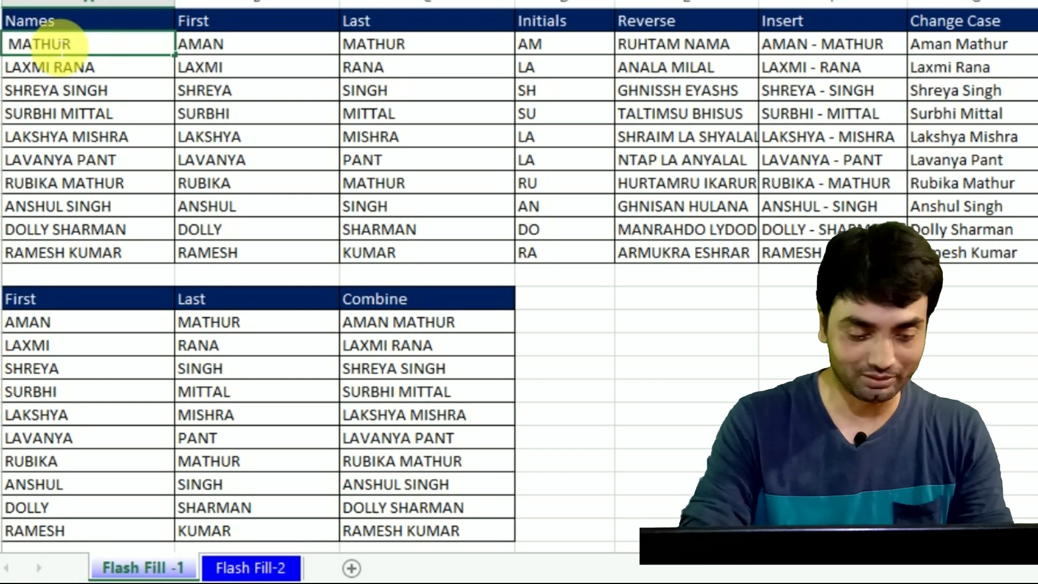
{"action": "type", "text": "KANIKA"}
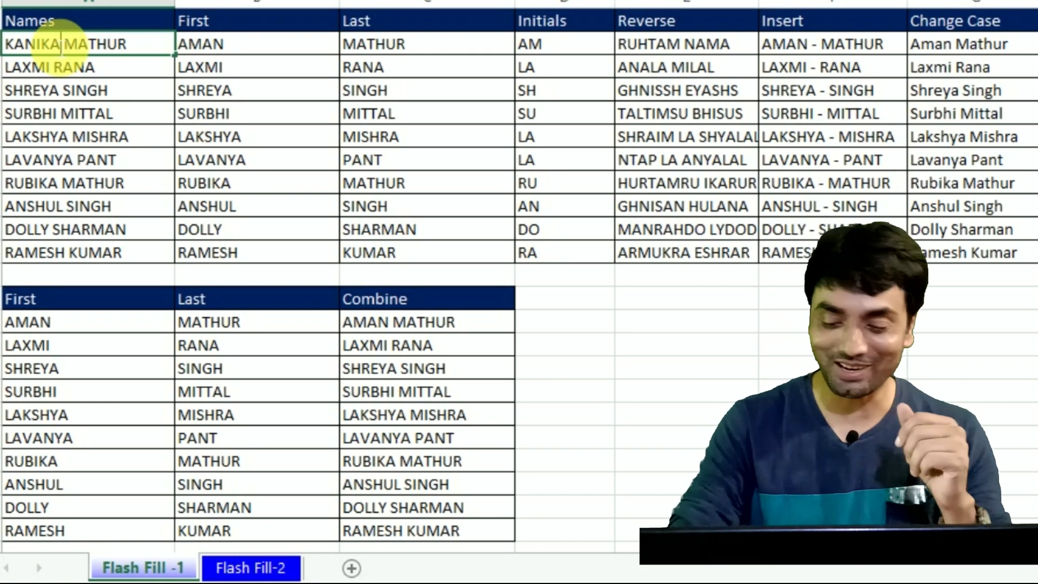
{"action": "key", "text": "Return"}
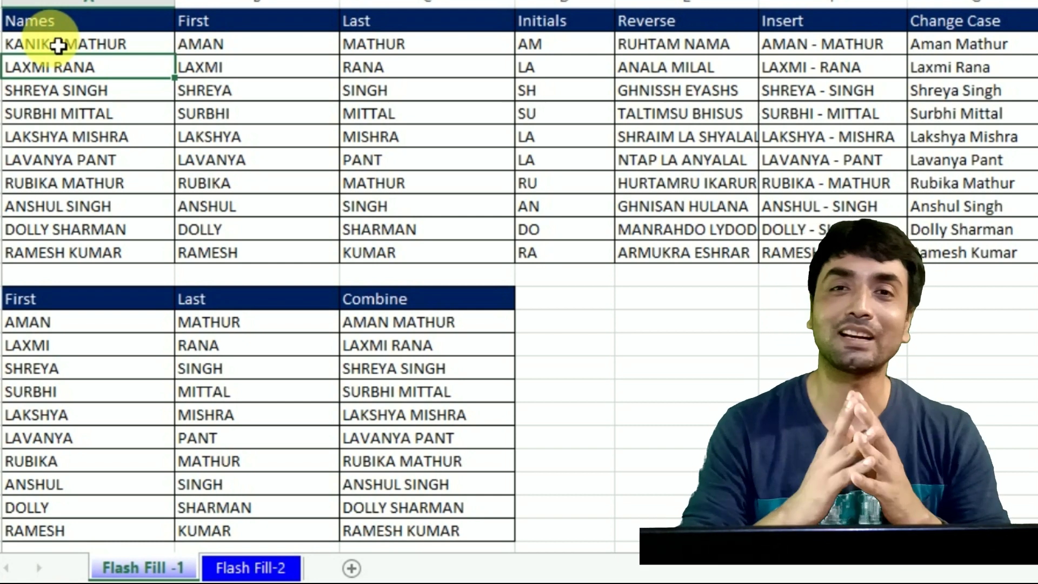
Step: Return to the top of the sheet and select the source-data note
{"action": "key", "text": "Up"}
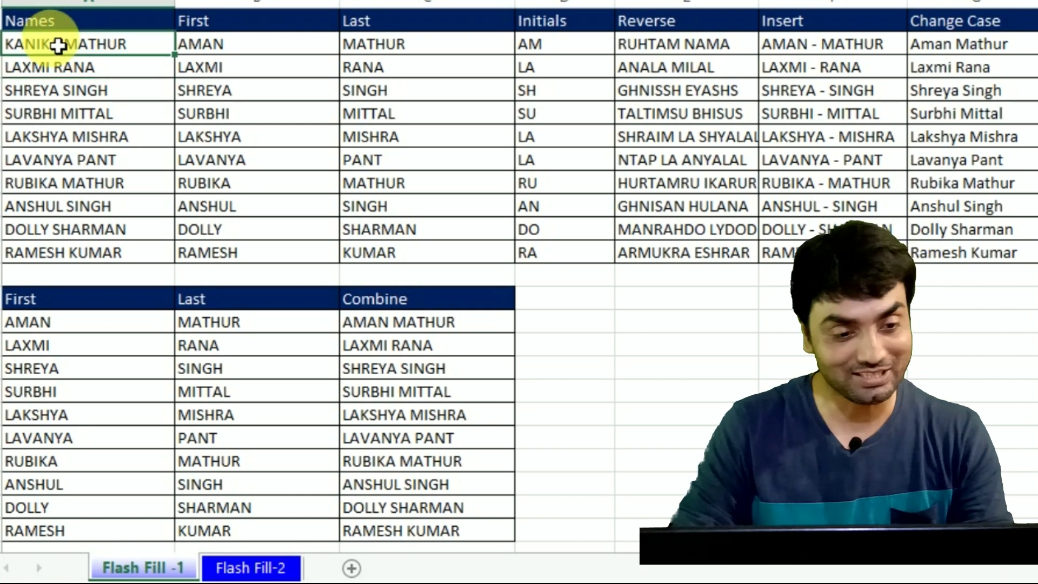
{"action": "key", "text": "ctrl+Home"}
{"action": "key", "text": "Down"}
{"action": "key", "text": "Down"}
{"action": "key", "text": "Up"}
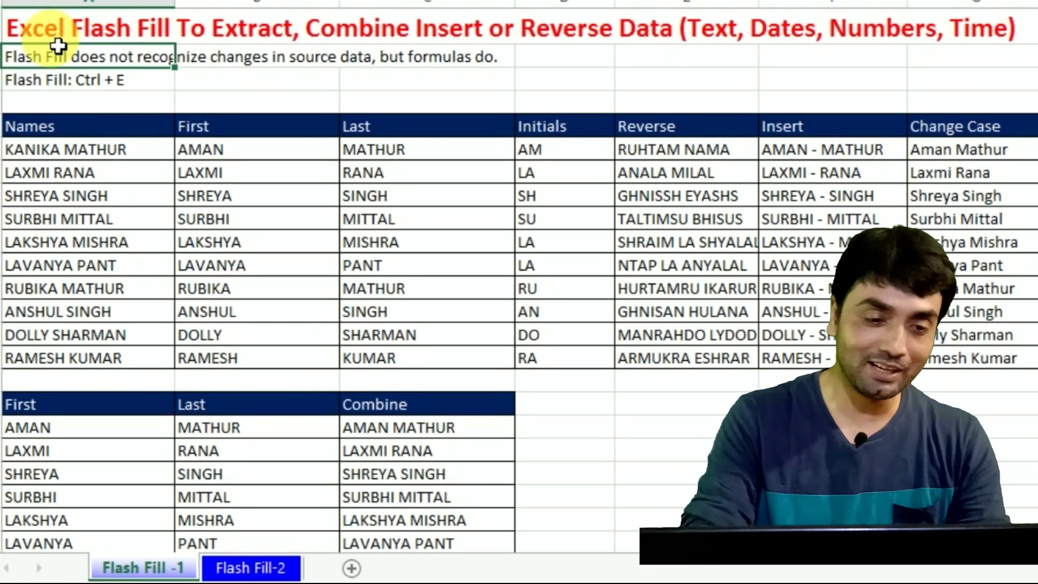
Step: Apply bold to the A2 source-data note, then click an empty cell
{"action": "key", "text": "ctrl+b"}
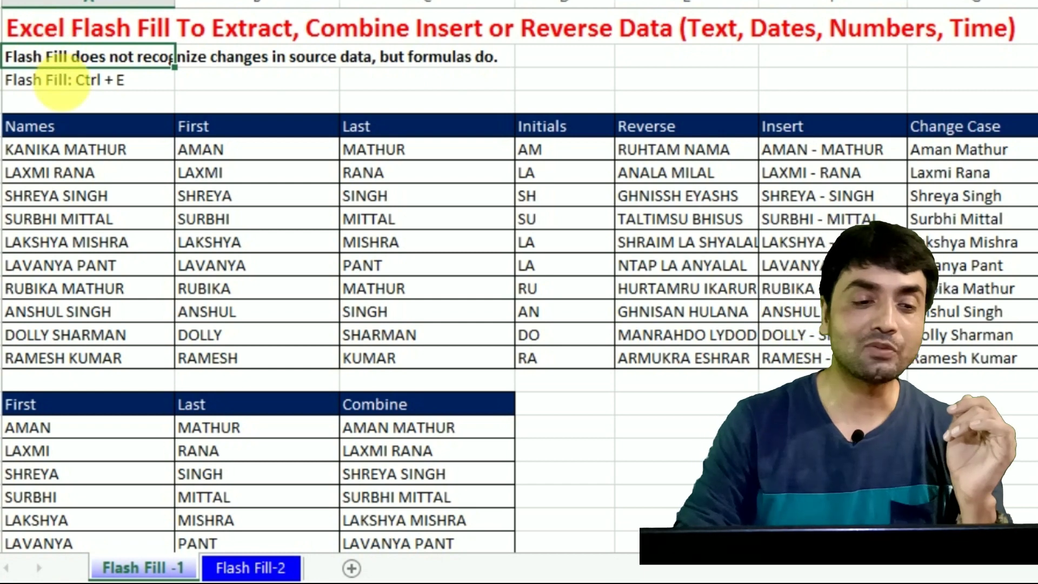
{"action": "left_click", "coordinate": [105, 111]}
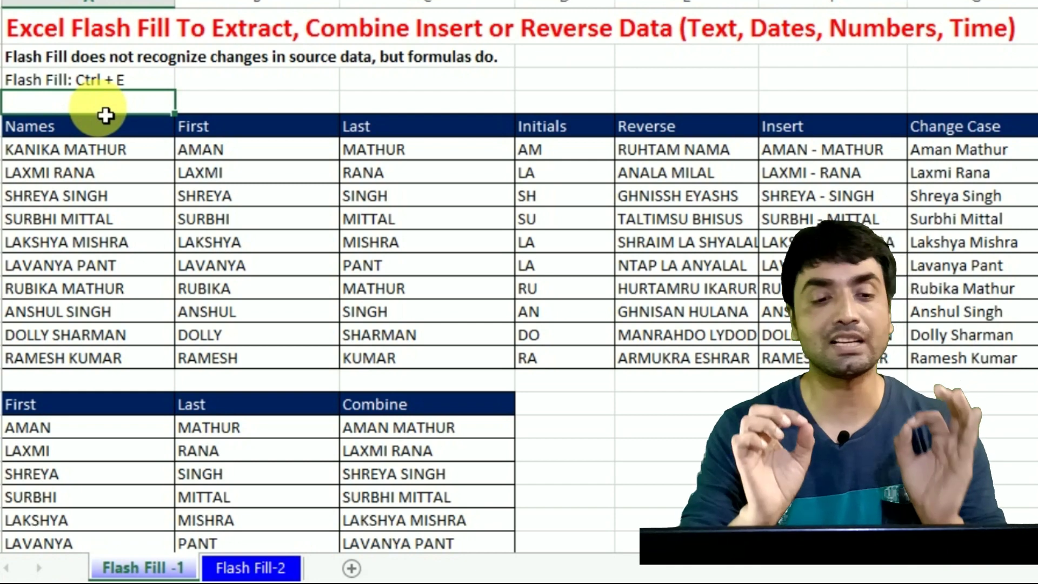